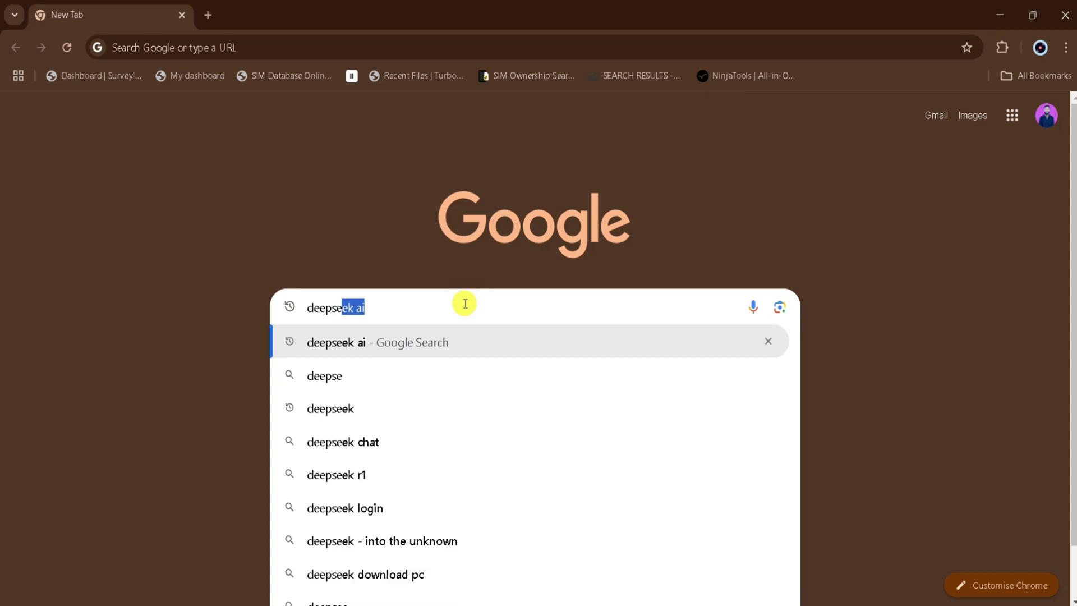
Open DeepSeek from a Google search for "deepseek ai" and submit the prompt for a dialogue between two kids about AI schoolwork tools.
key("Return")
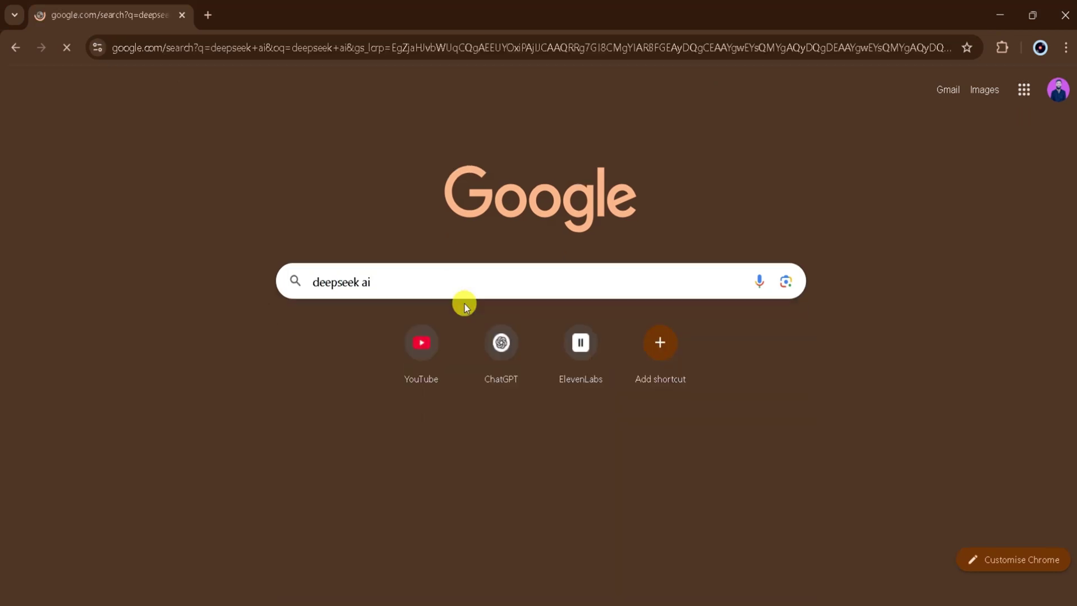
left_click(177, 241)
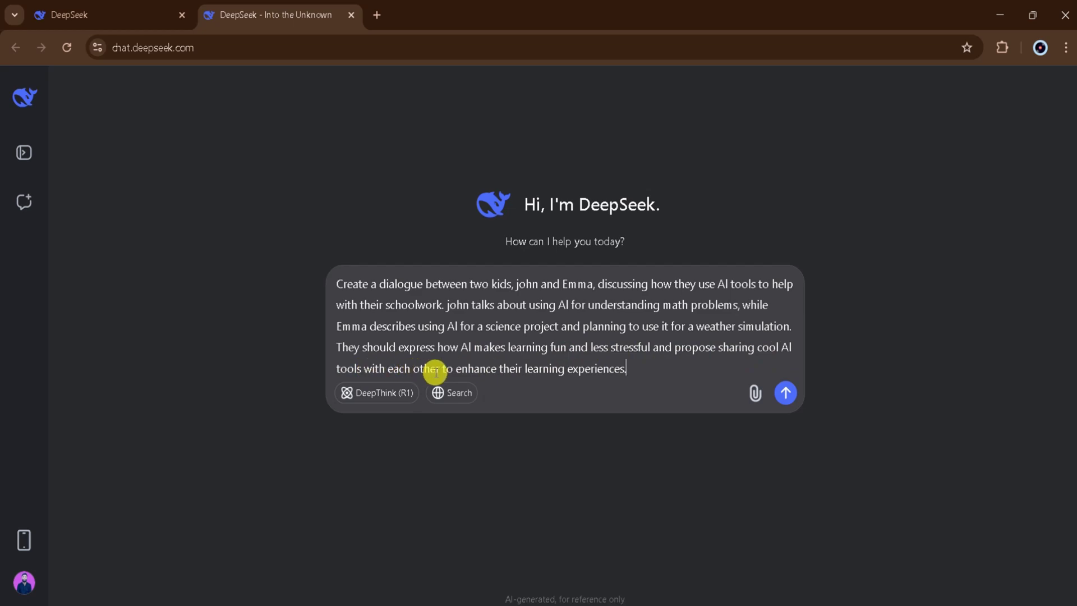
key("Return")
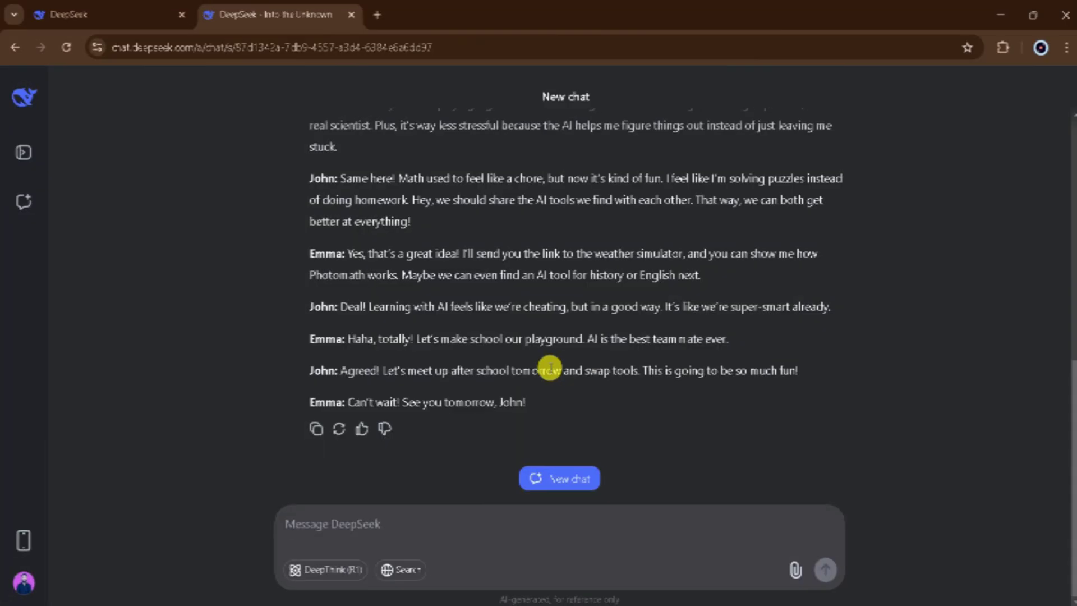
Select the first speaker's opening line in the generated dialogue, without the speaker label.
scroll(549, 368, "up", 10)
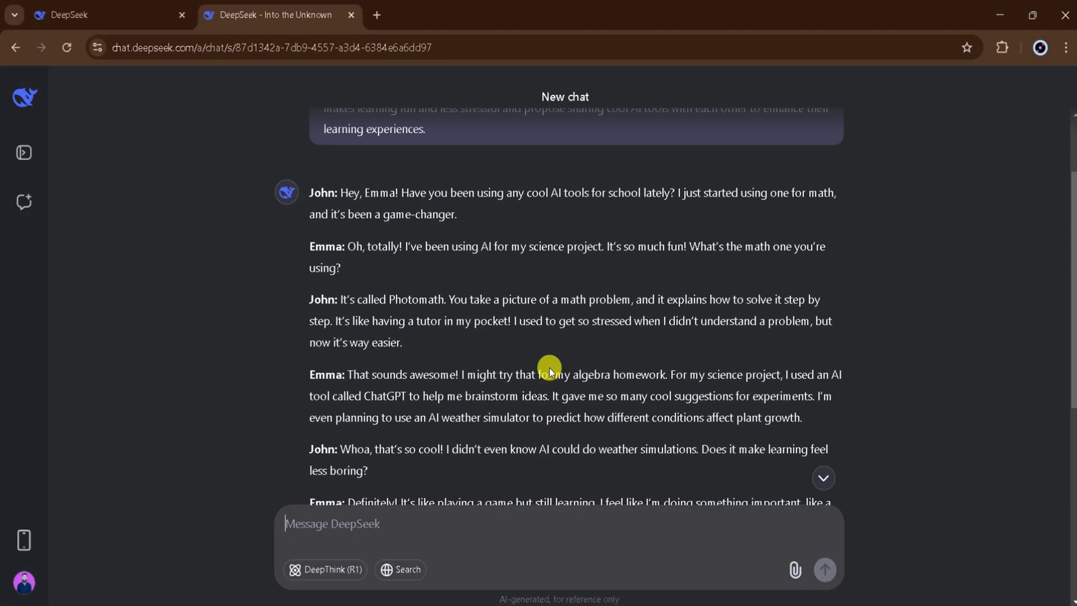
scroll(550, 368, "up", 2)
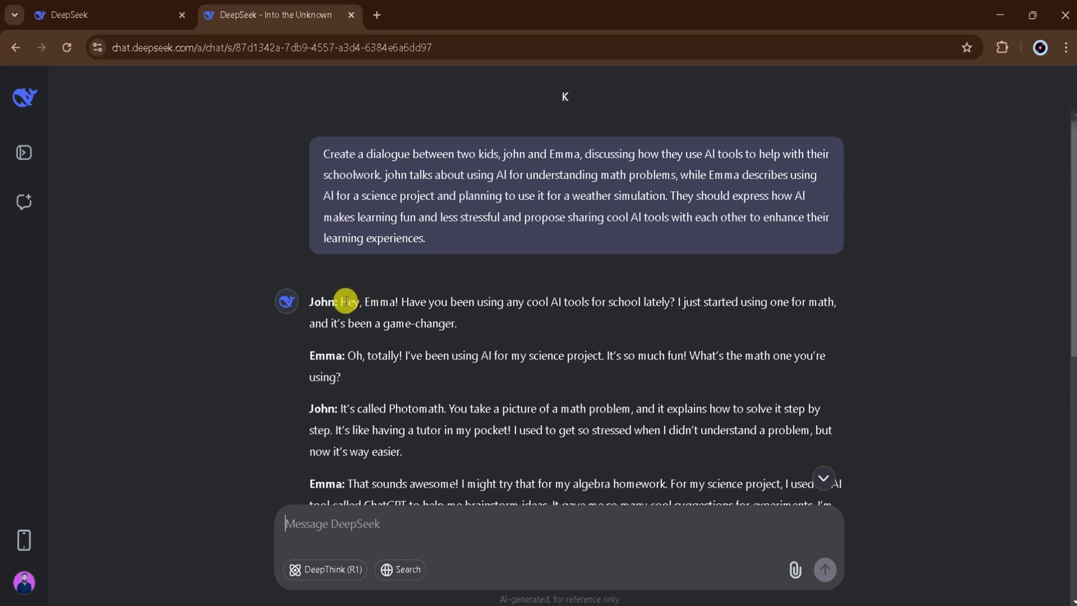
left_click_drag(341, 302, 446, 317)
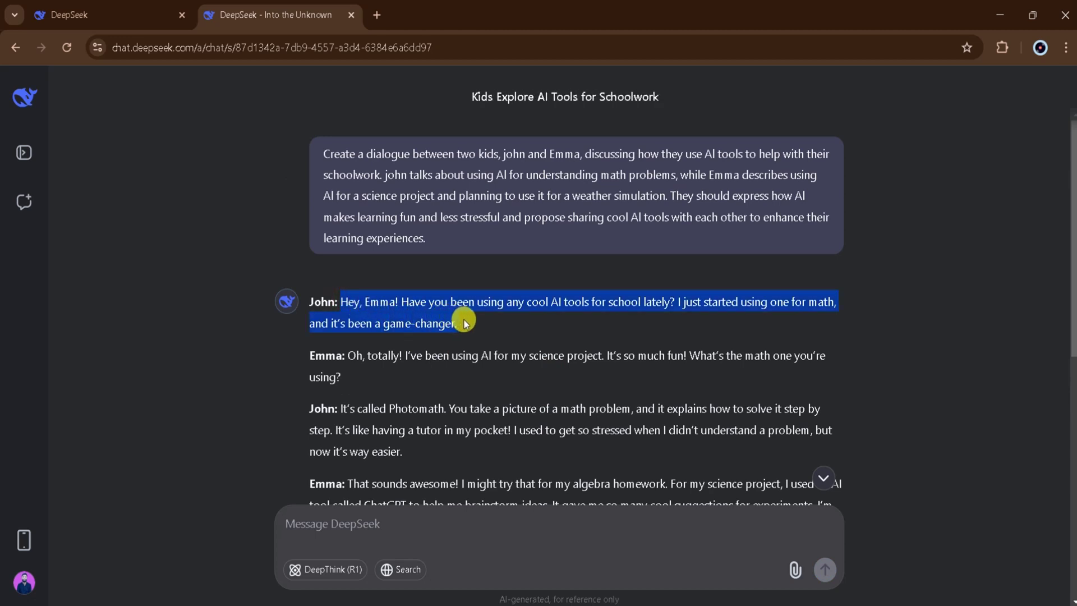
Open the ElevenLabs Text to Speech tool in a new browser tab and clear its existing script.
left_click(378, 20)
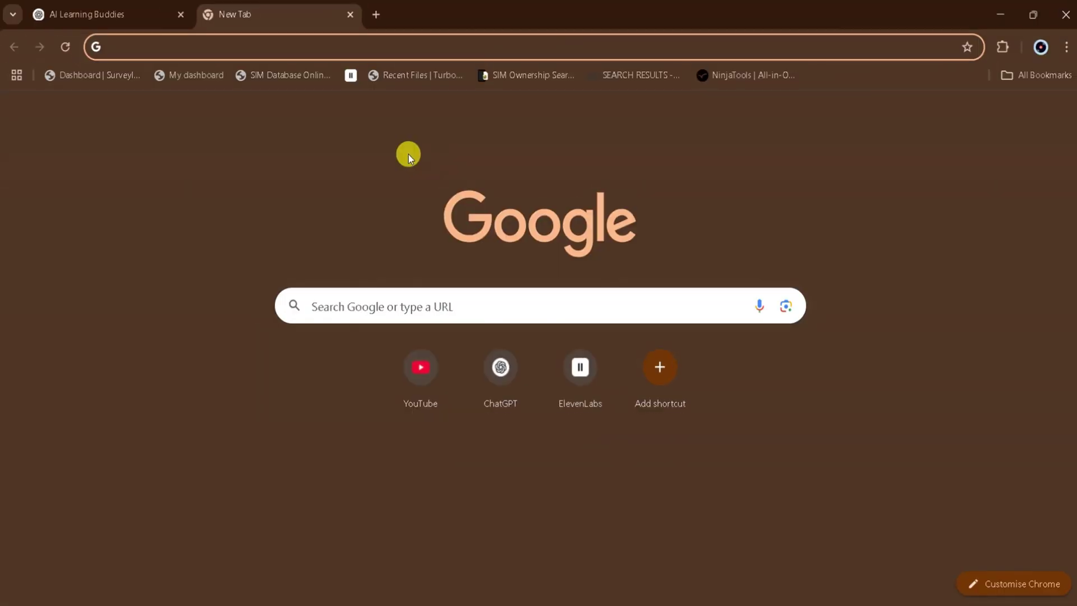
left_click(585, 369)
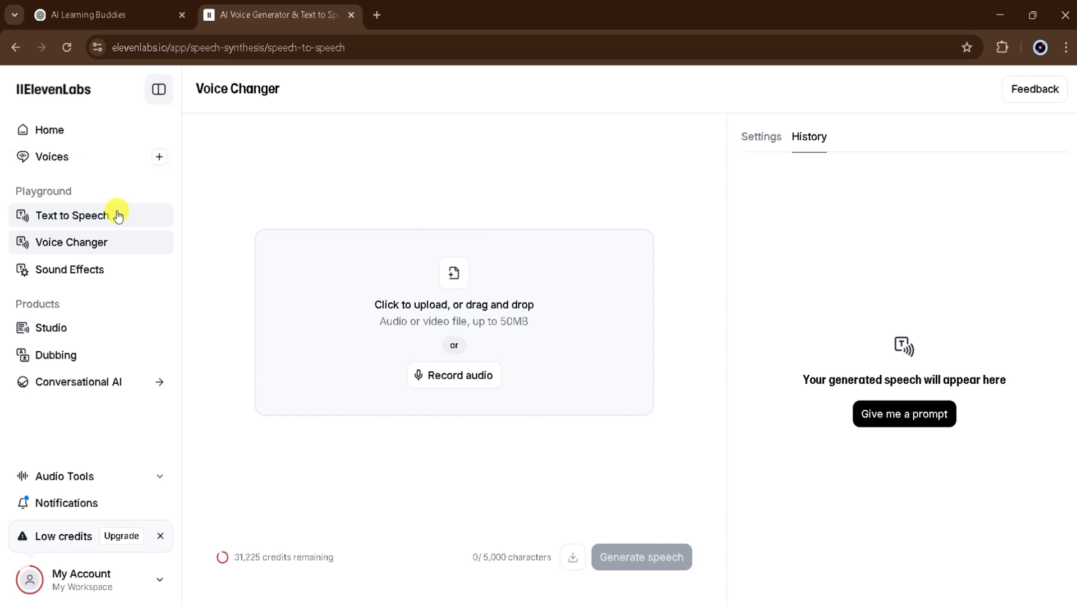
left_click(118, 215)
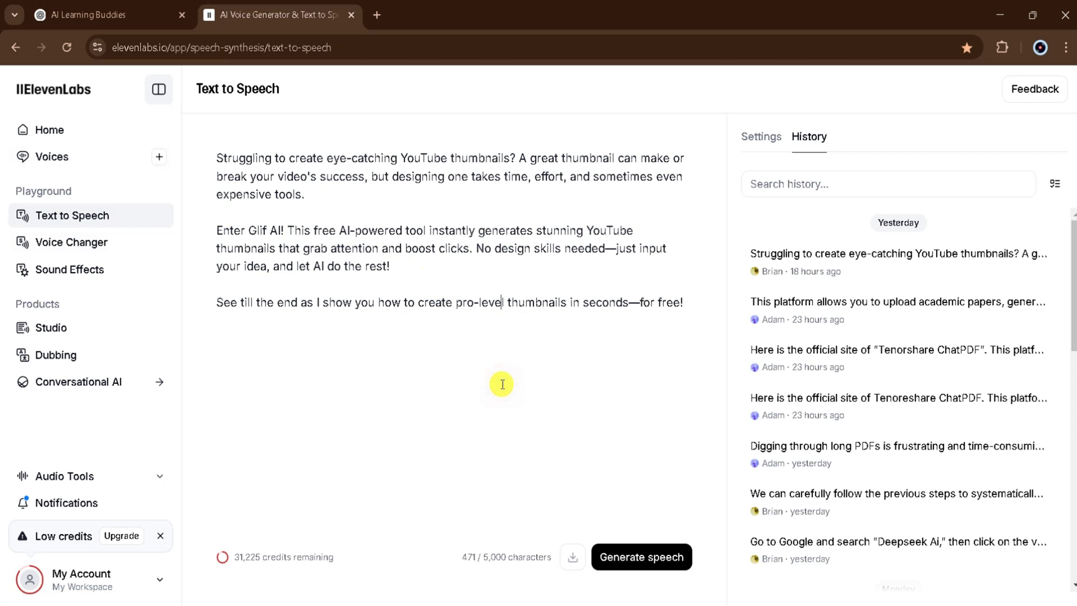
key("ctrl+a")
key("BackSpace")
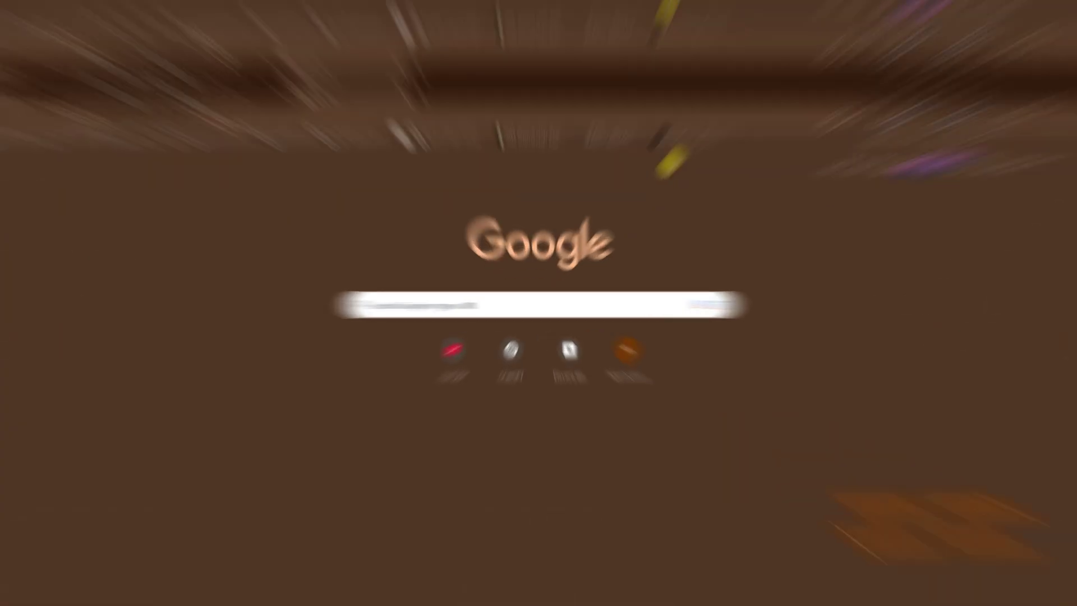
Search Google for "adobe animation" and start a new creation in Adobe Express's Free Animation Maker.
left_click(512, 312)
type("ADOBE ")
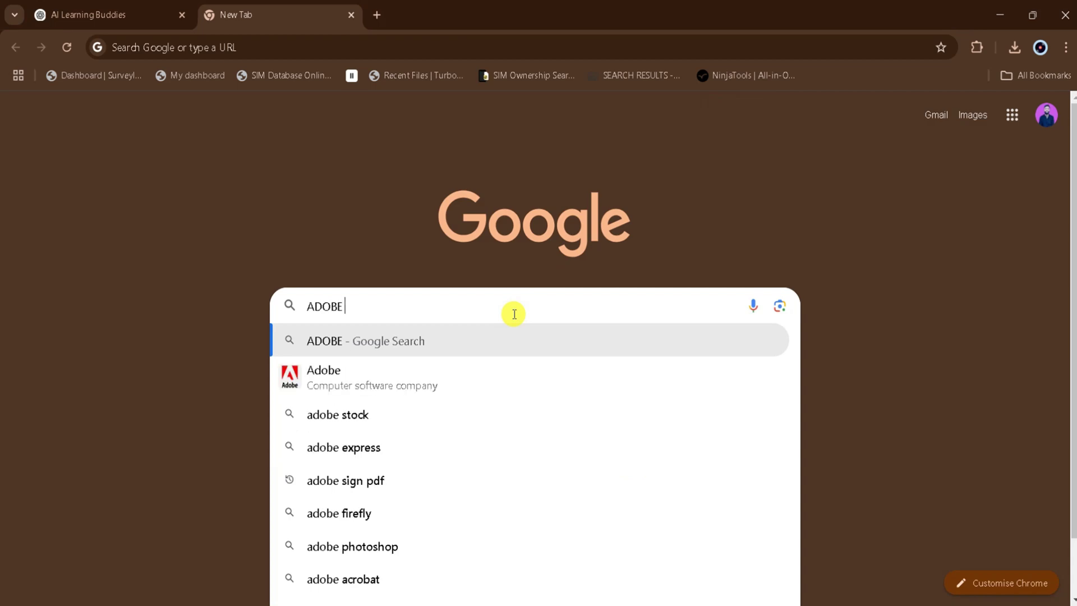
type(" animation")
key("Return")
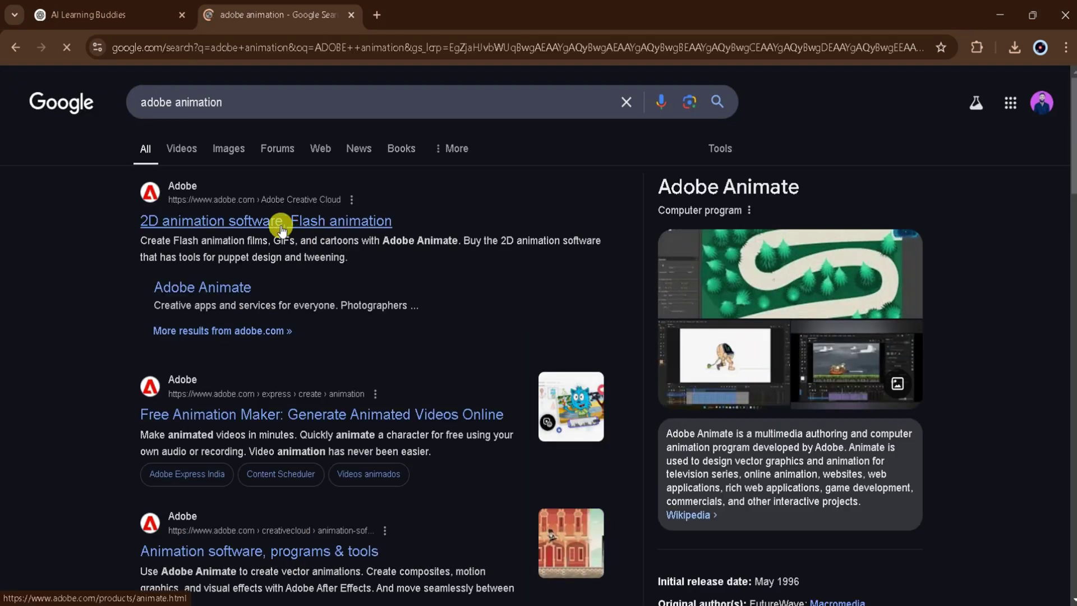
left_click(266, 414)
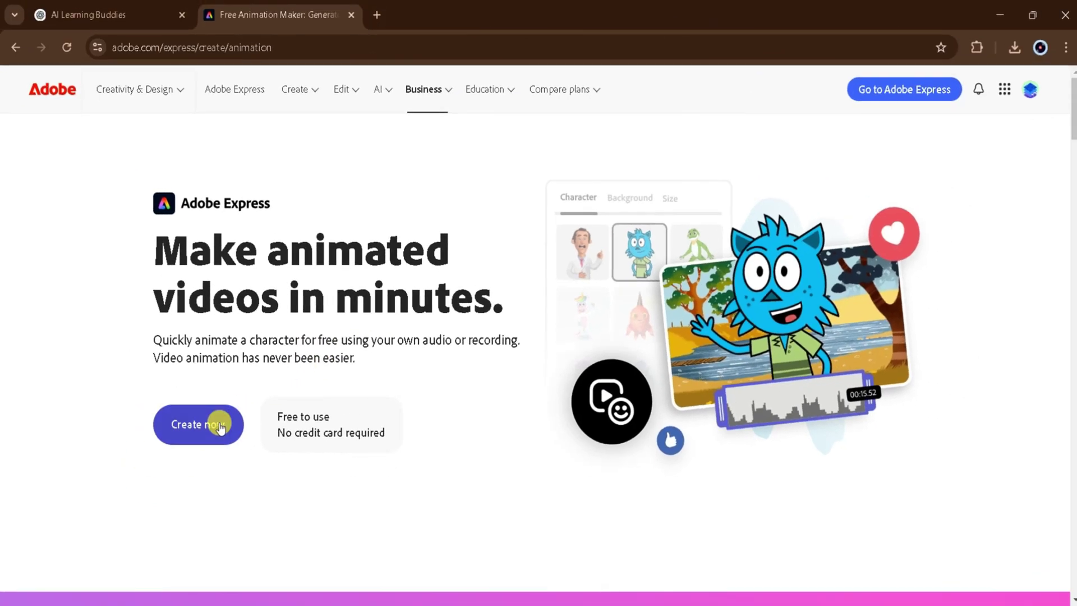
left_click(218, 426)
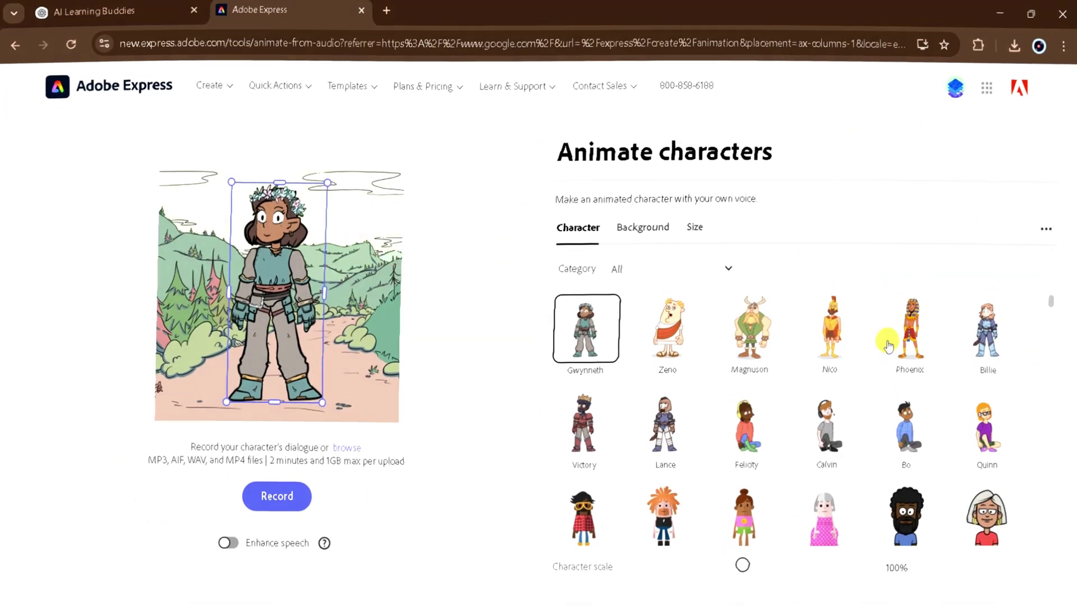
Review the available characters, backgrounds and canvas sizes in the Animate characters tool.
scroll(774, 442, "down", 10)
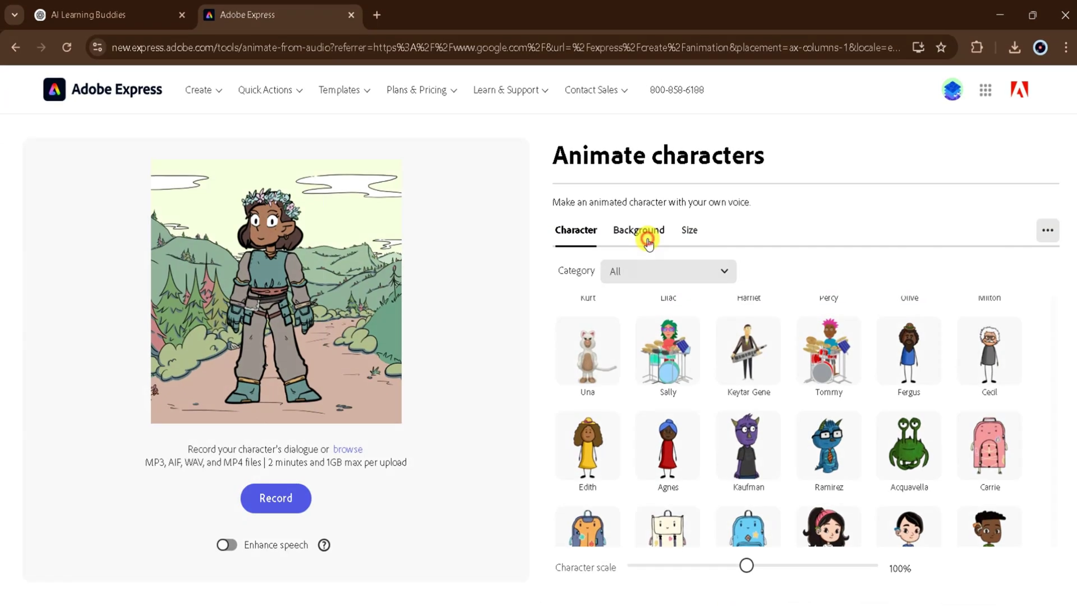
left_click(647, 241)
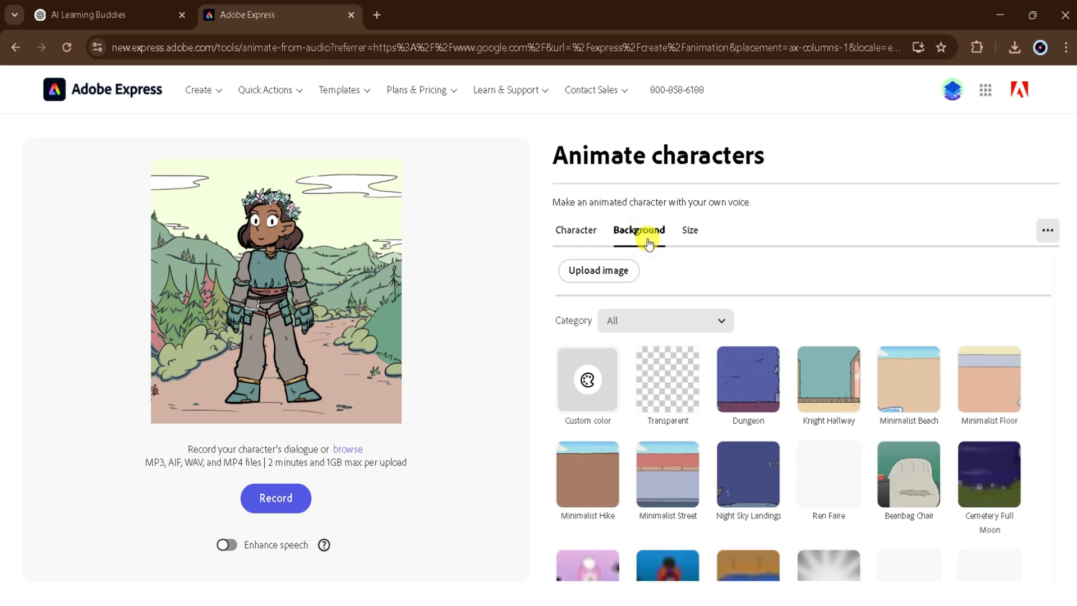
scroll(806, 452, "down", 8)
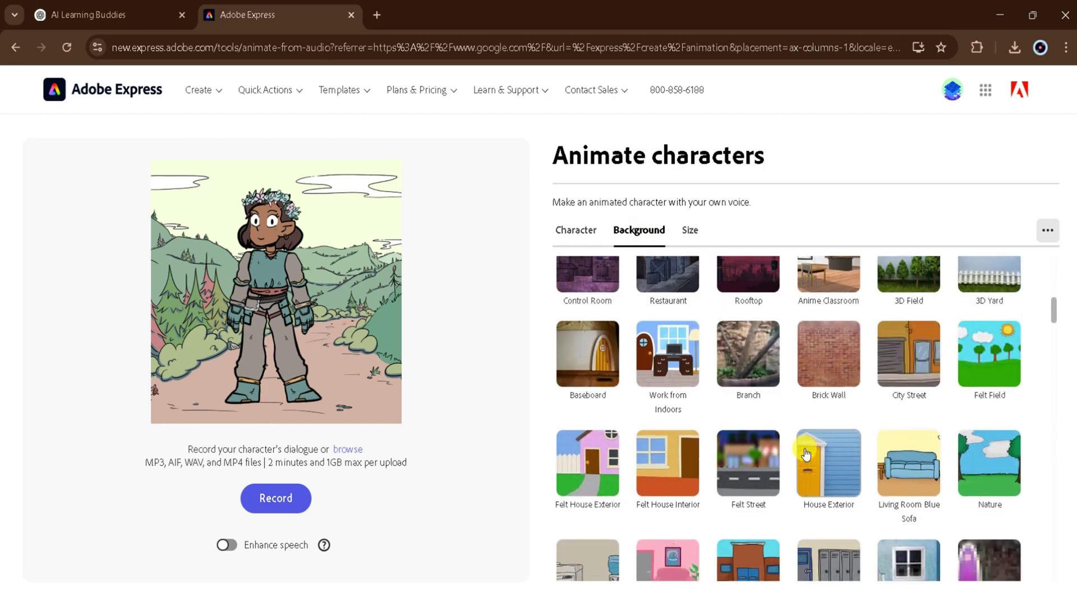
scroll(804, 448, "up", 6)
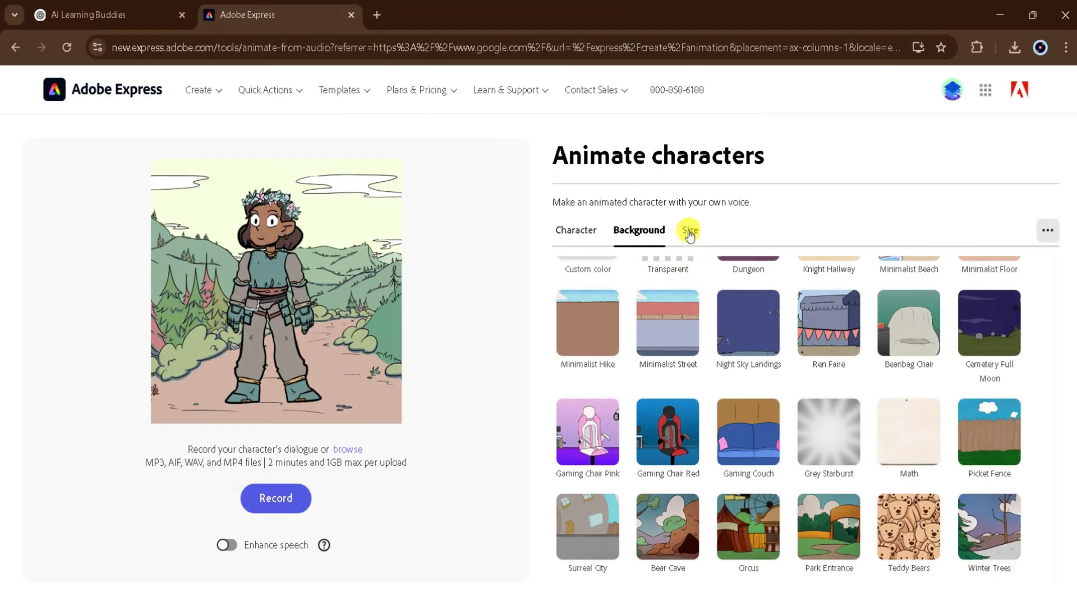
left_click(690, 232)
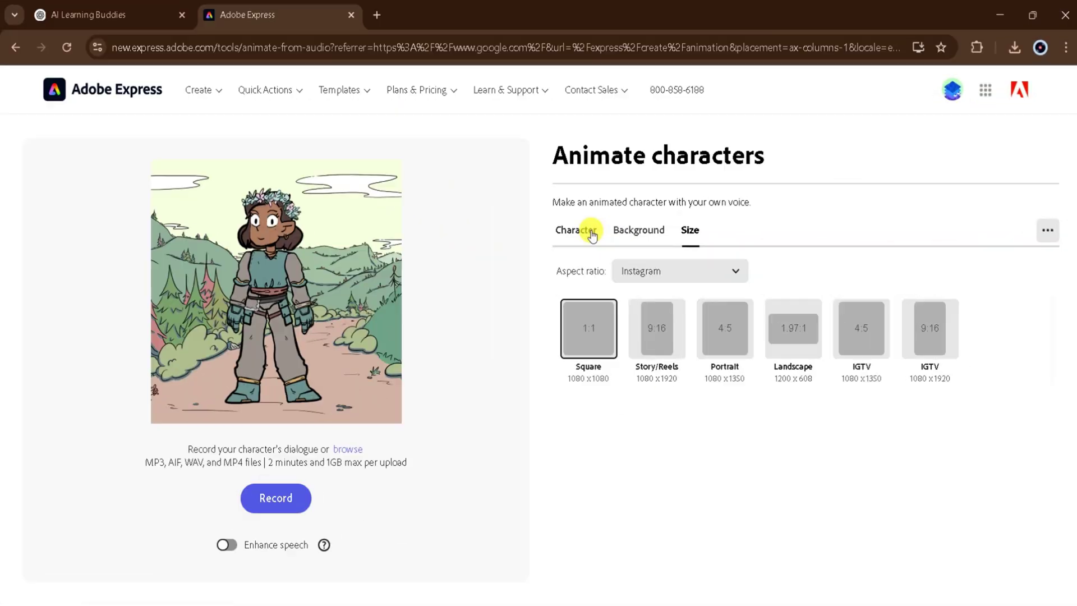
Filter the character library to the Young People category.
left_click(590, 232)
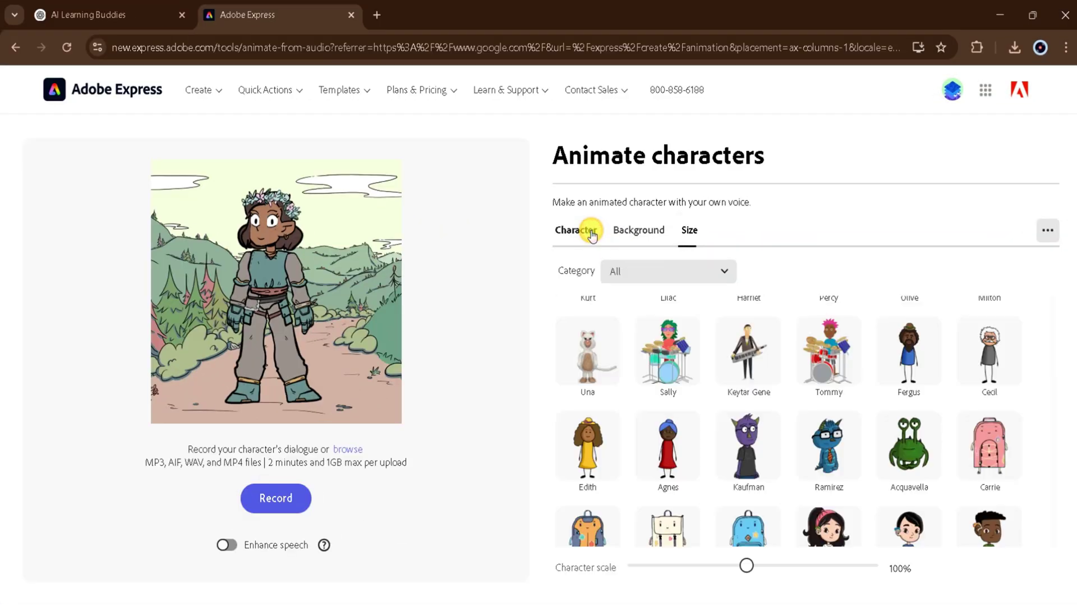
left_click(664, 275)
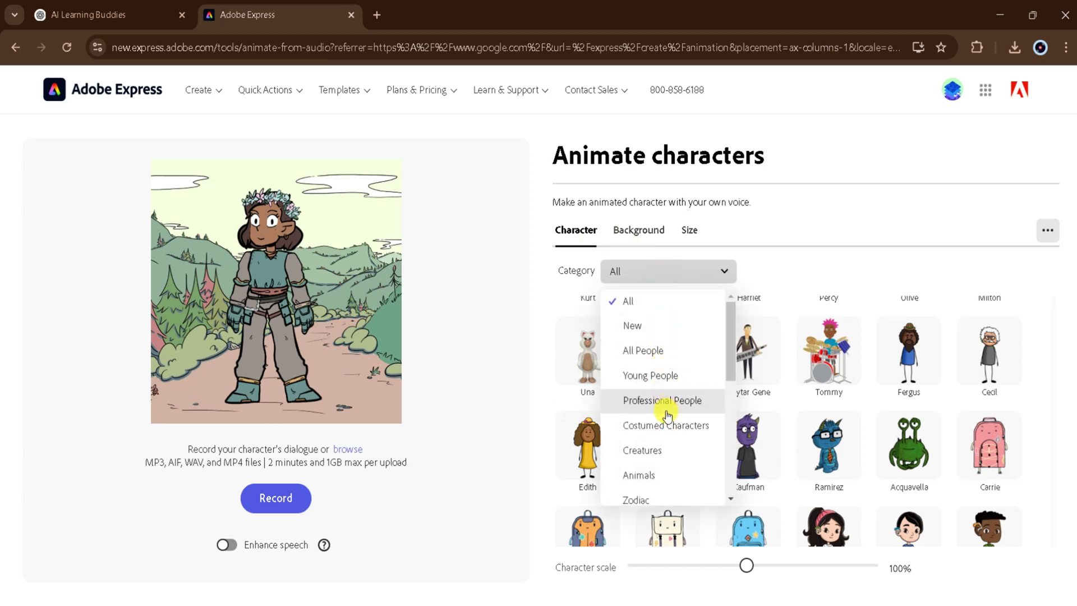
scroll(664, 412, "down", 3)
scroll(667, 415, "down", 3)
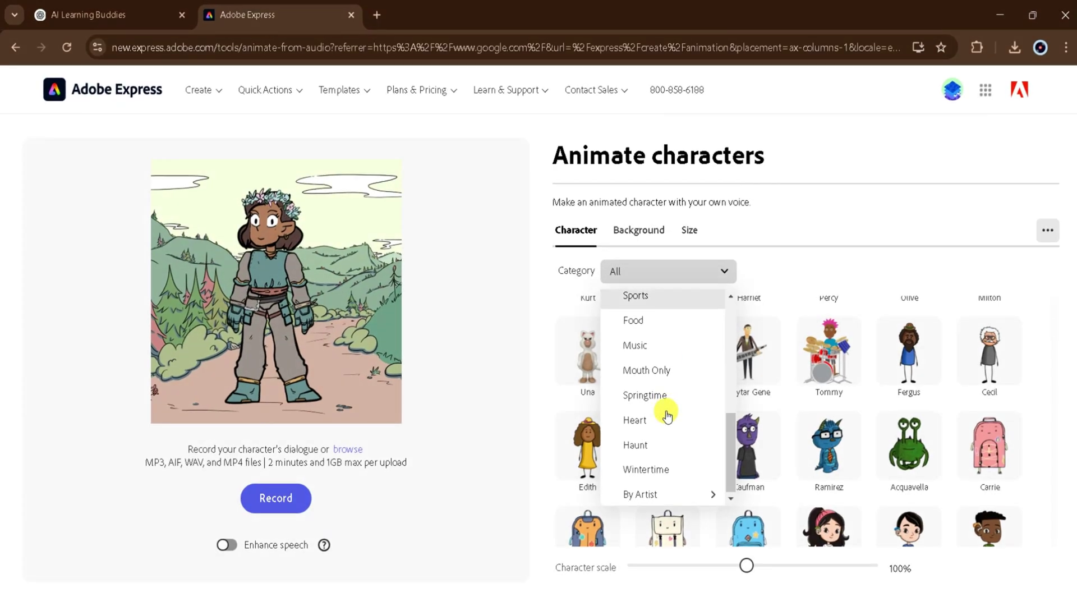
scroll(666, 415, "up", 6)
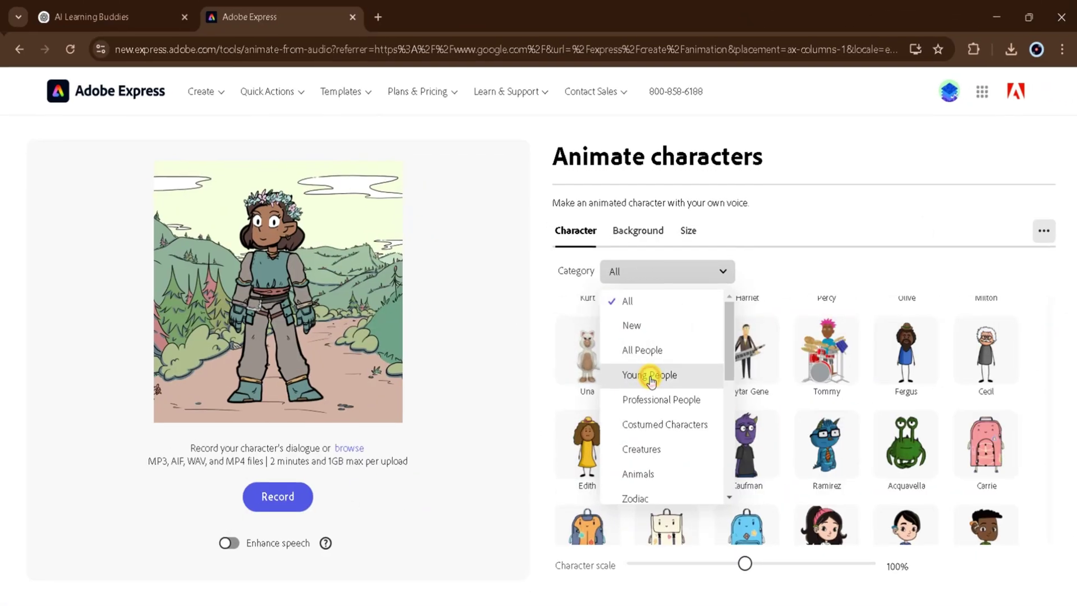
left_click(650, 377)
Choose the David character, scale it to about 69%, and place it on the left side of the scene.
scroll(793, 414, "down", 2)
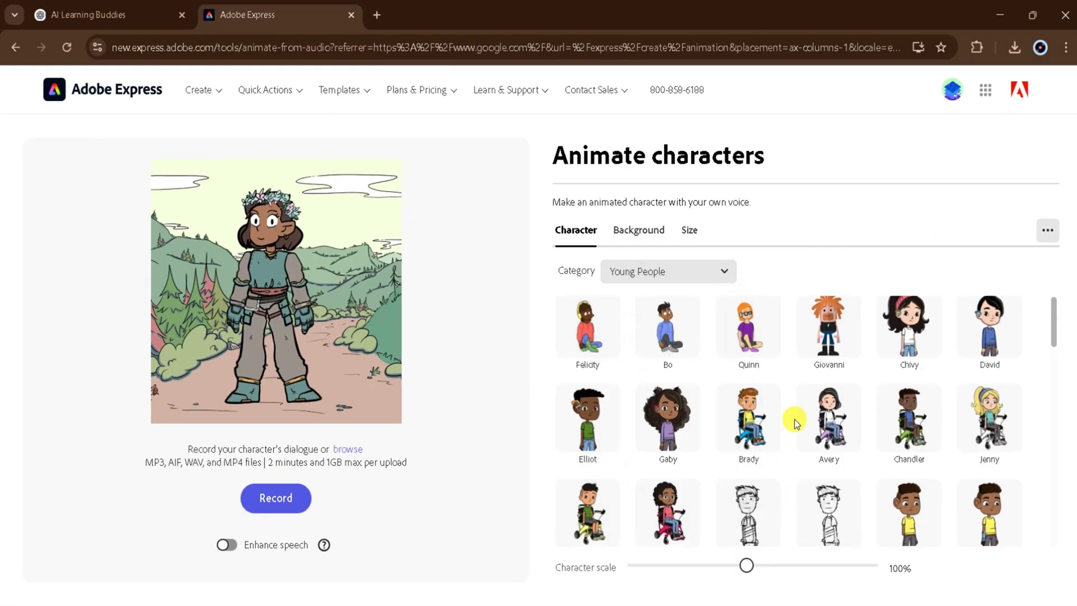
scroll(793, 421, "down", 3)
scroll(793, 420, "up", 5)
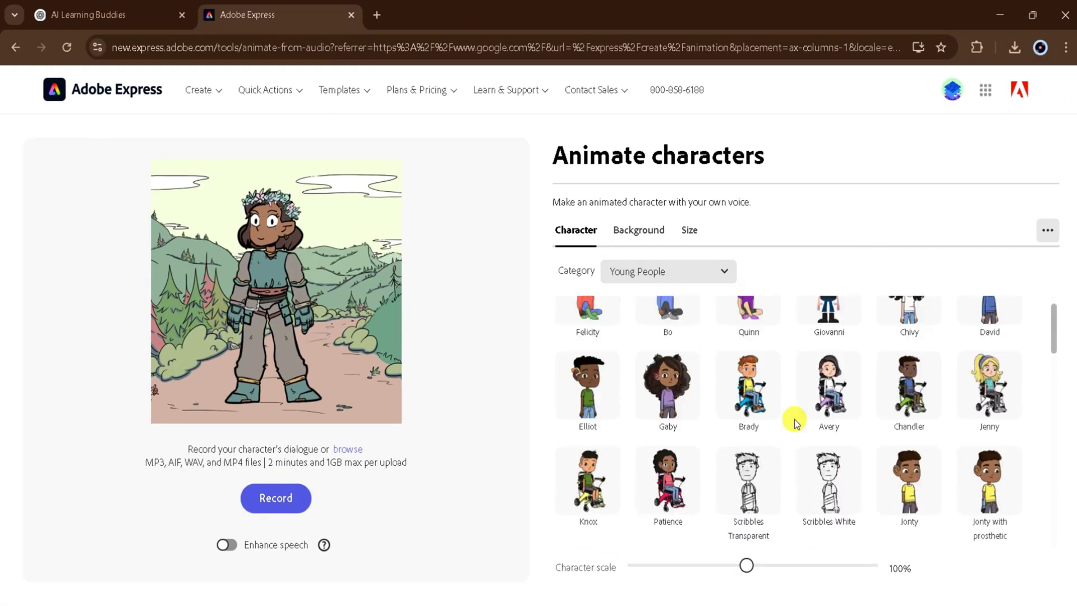
left_click(991, 341)
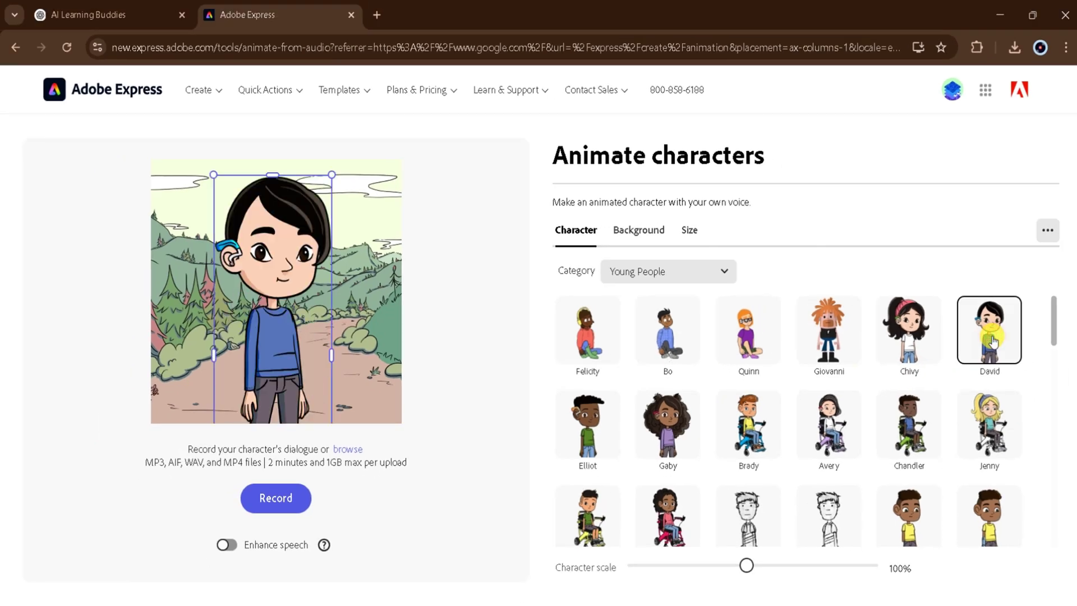
left_click_drag(331, 356, 230, 256)
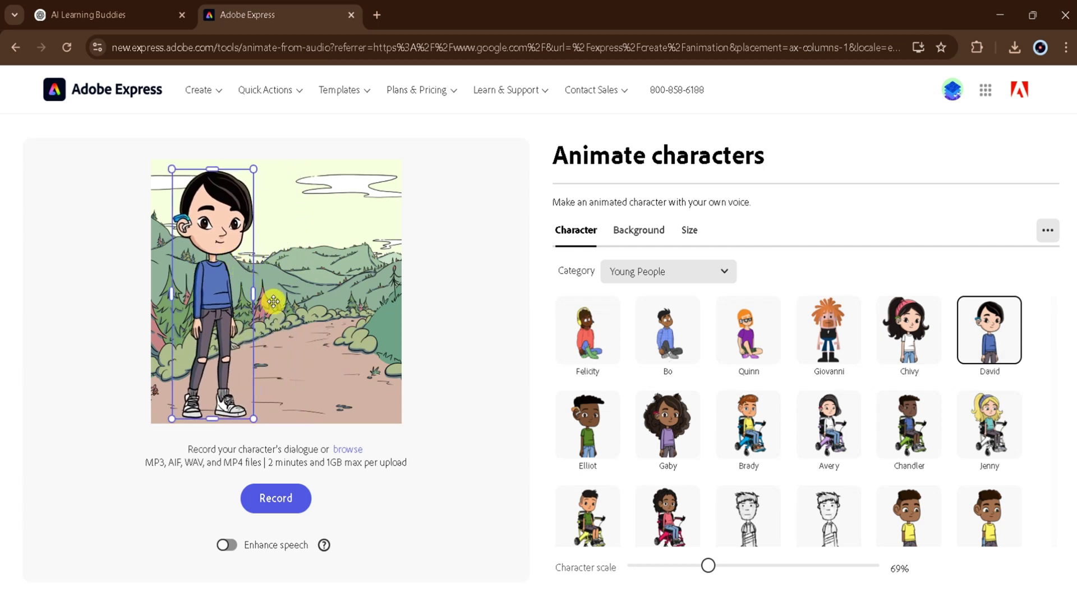
Replace the scene background with a custom solid medium green from the expanded color swatches.
left_click(653, 236)
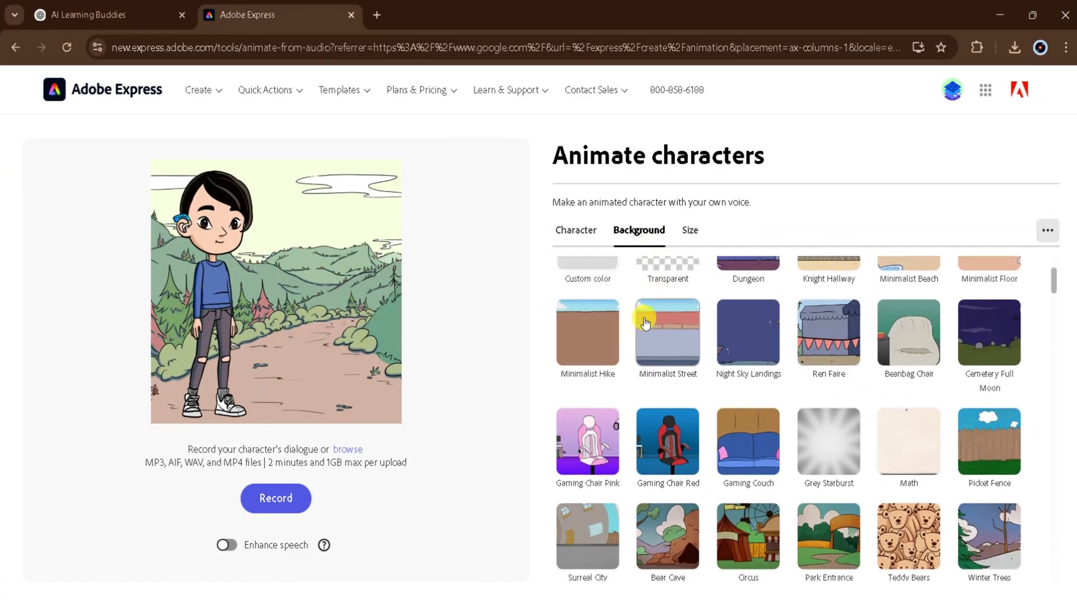
scroll(645, 323, "up", 3)
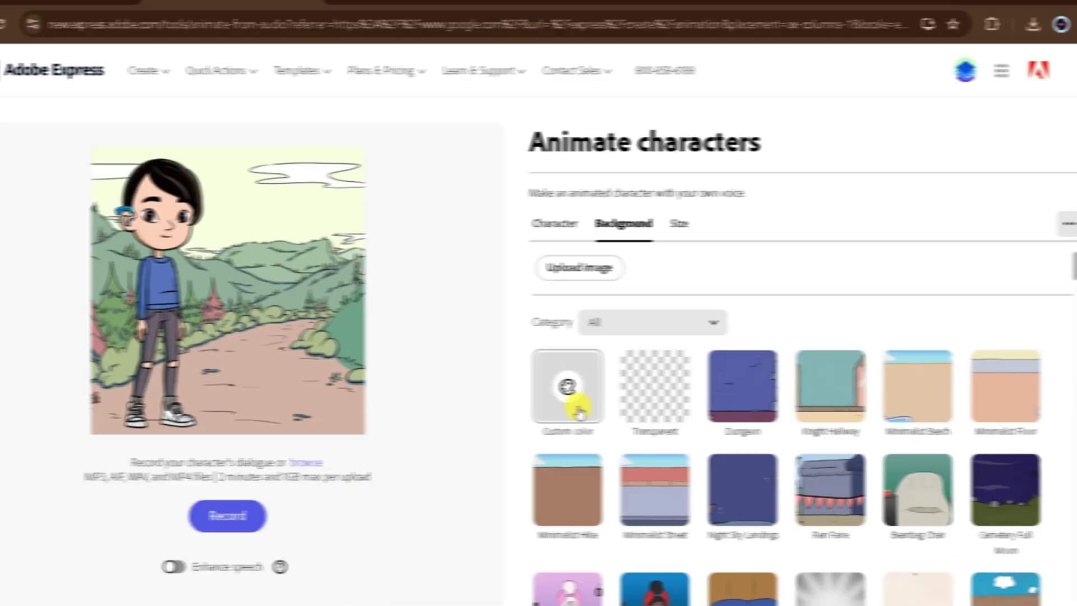
left_click(588, 379)
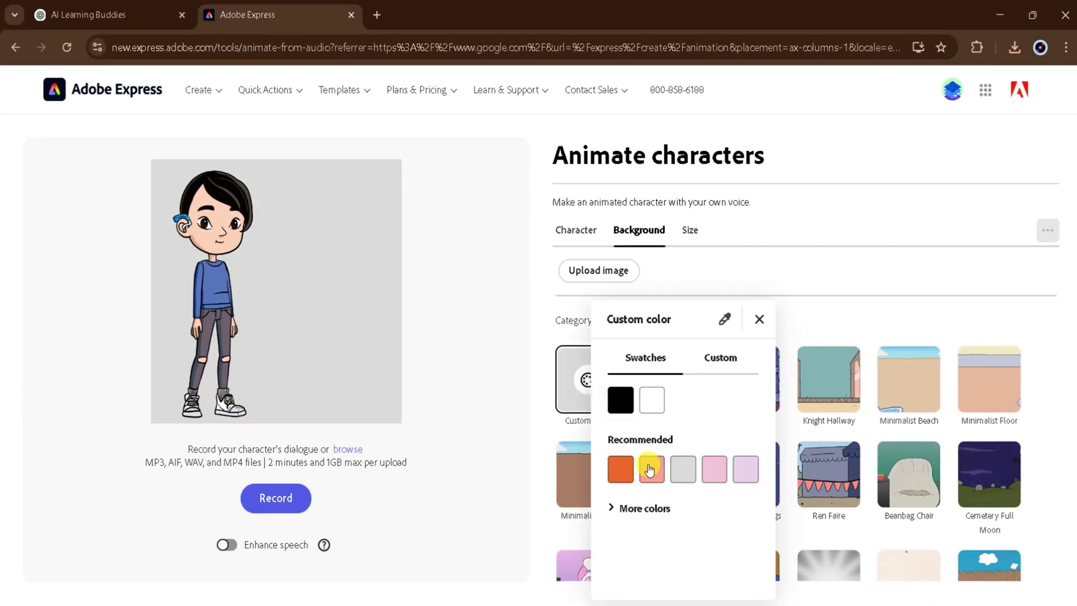
left_click(642, 509)
scroll(684, 504, "down", 5)
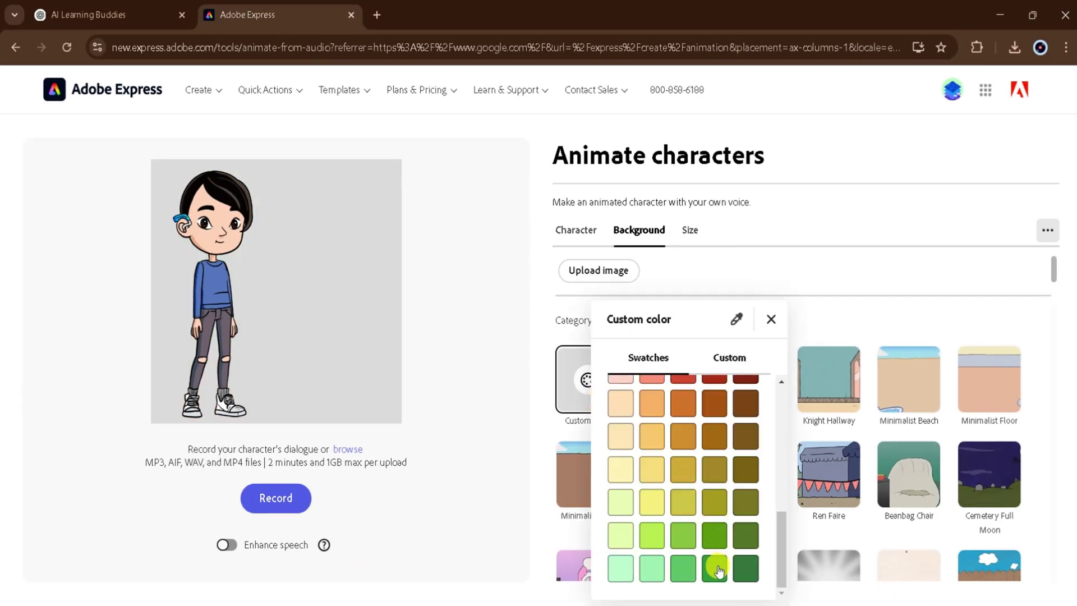
left_click(714, 569)
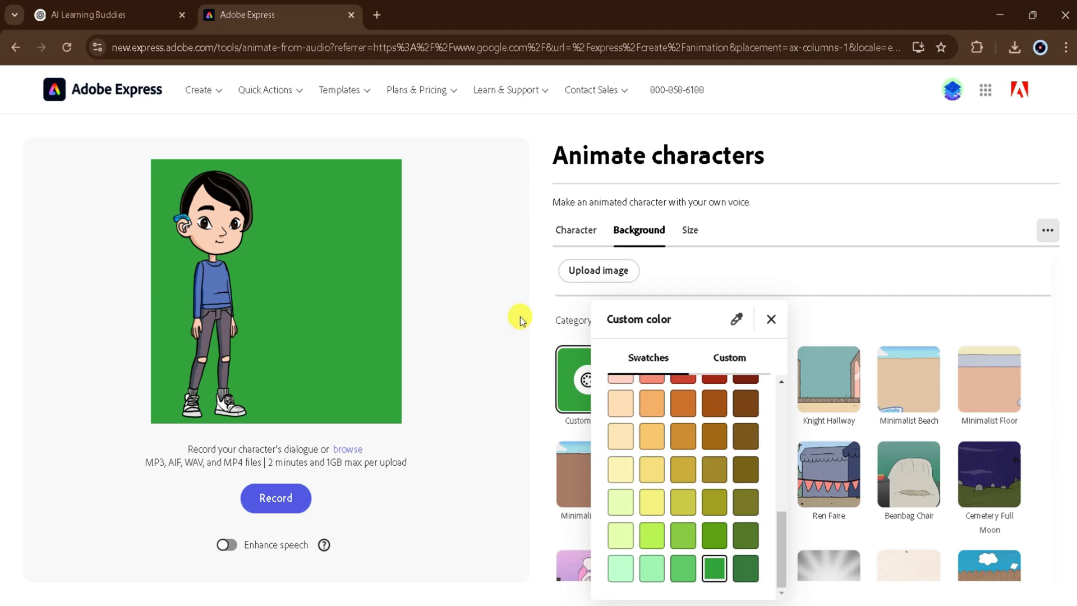
left_click(729, 249)
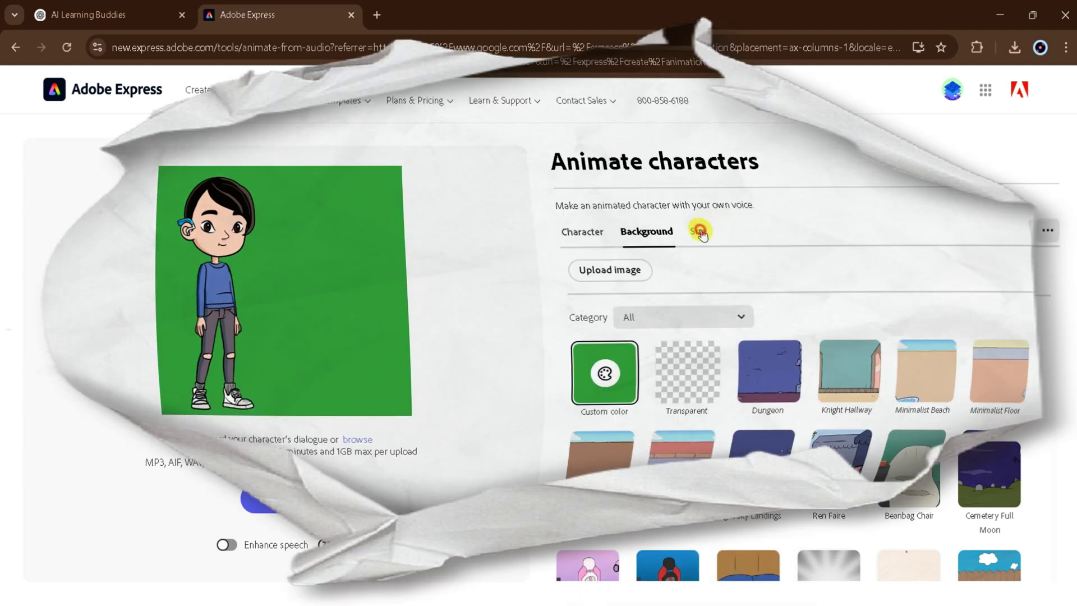
Set the canvas to the Instagram Landscape size, 1200 x 608, and shift the character closer to the scene's left edge.
left_click(691, 231)
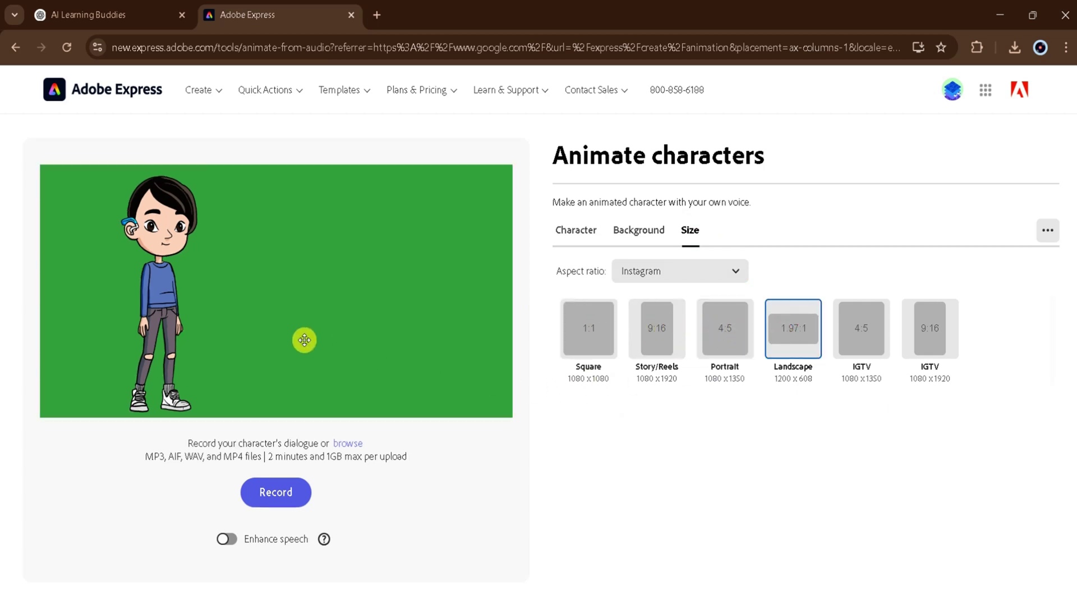
left_click_drag(175, 303, 164, 301)
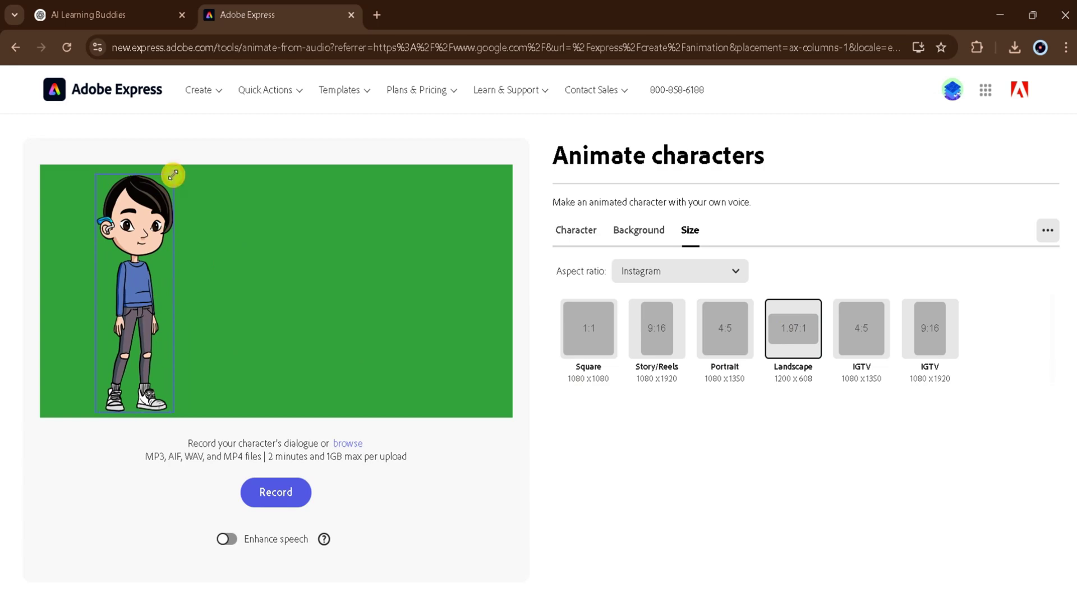
Shrink the David character to about 64% near the scene's left edge and animate it with the A 1 audio file.
left_click_drag(173, 175, 168, 187)
left_click_drag(142, 250, 130, 249)
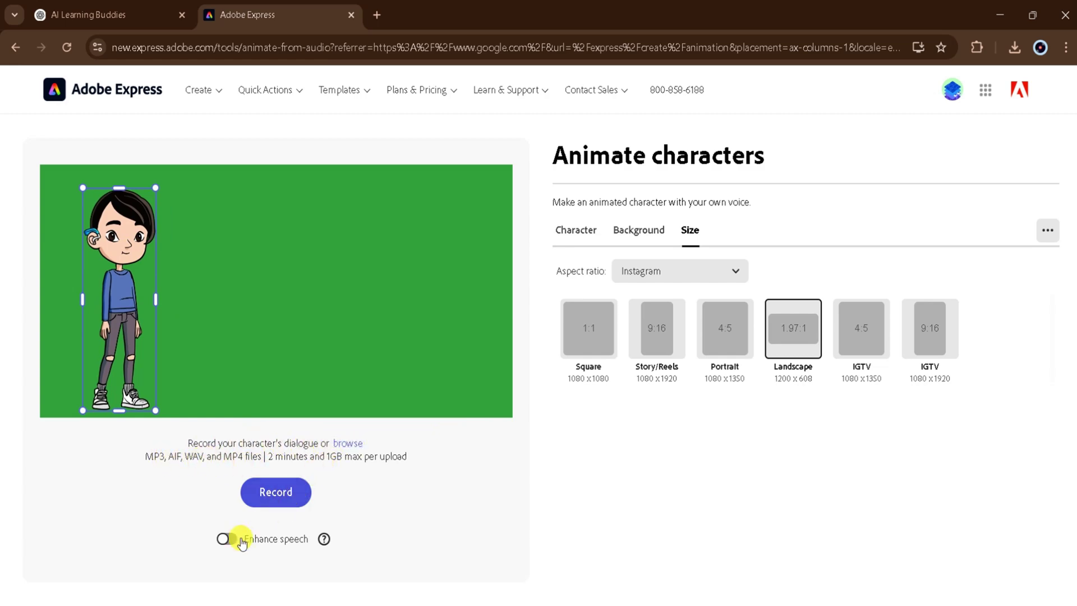
left_click(348, 443)
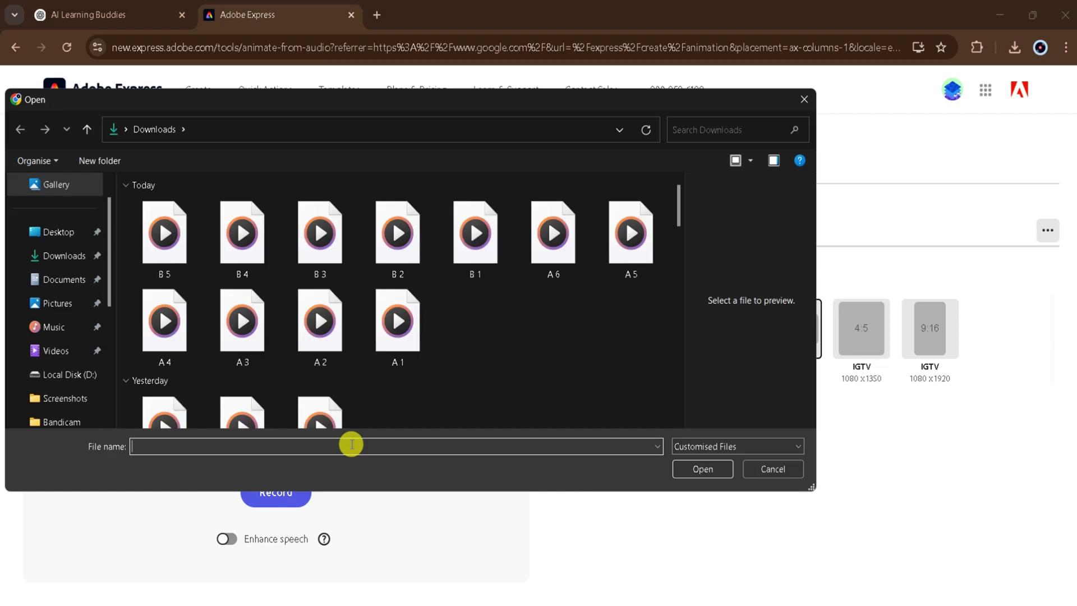
left_click(397, 336)
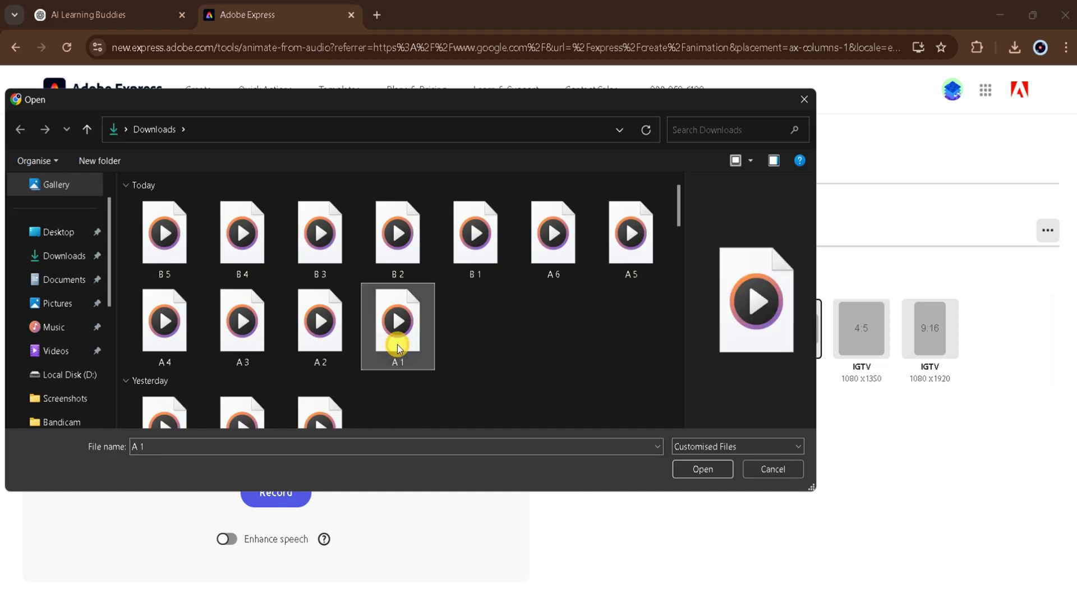
left_click(708, 471)
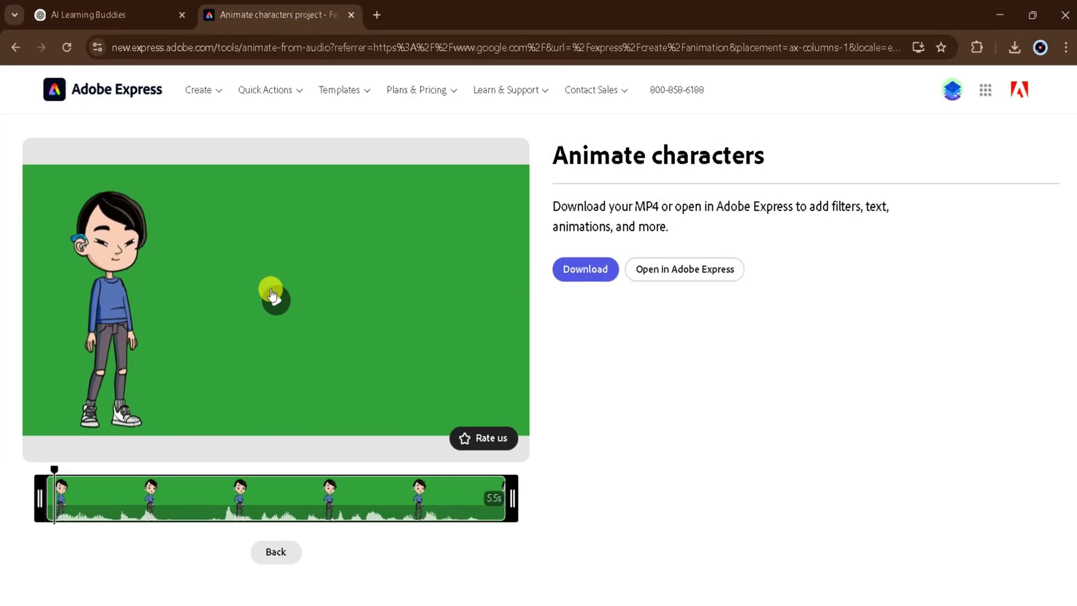
Preview David's animation made from the A 1 audio, download the video, and return to the character editor.
left_click(277, 304)
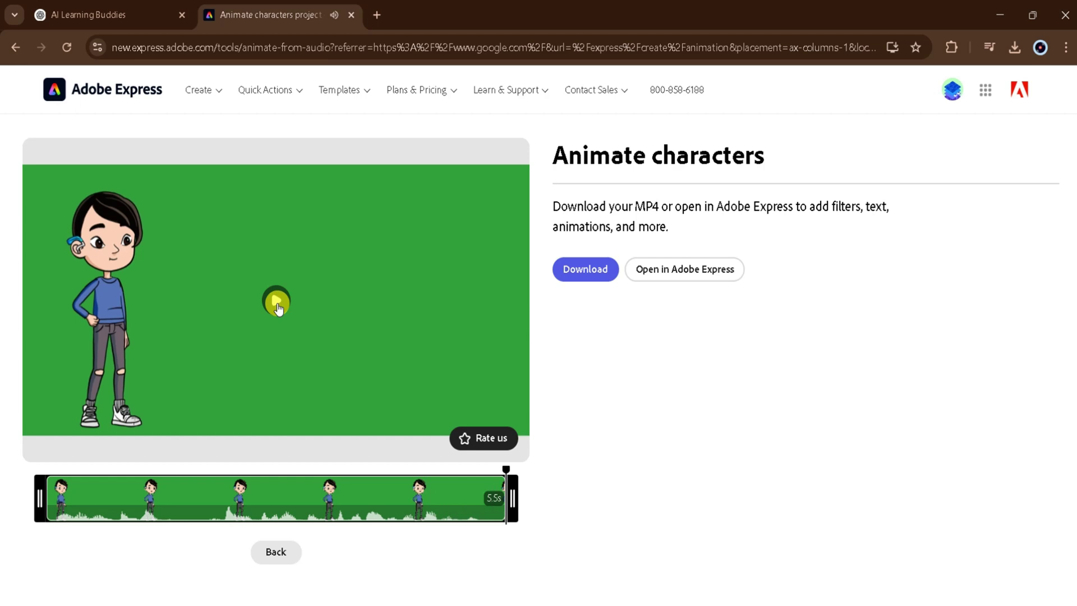
key("XF86AudioLowerVolume")
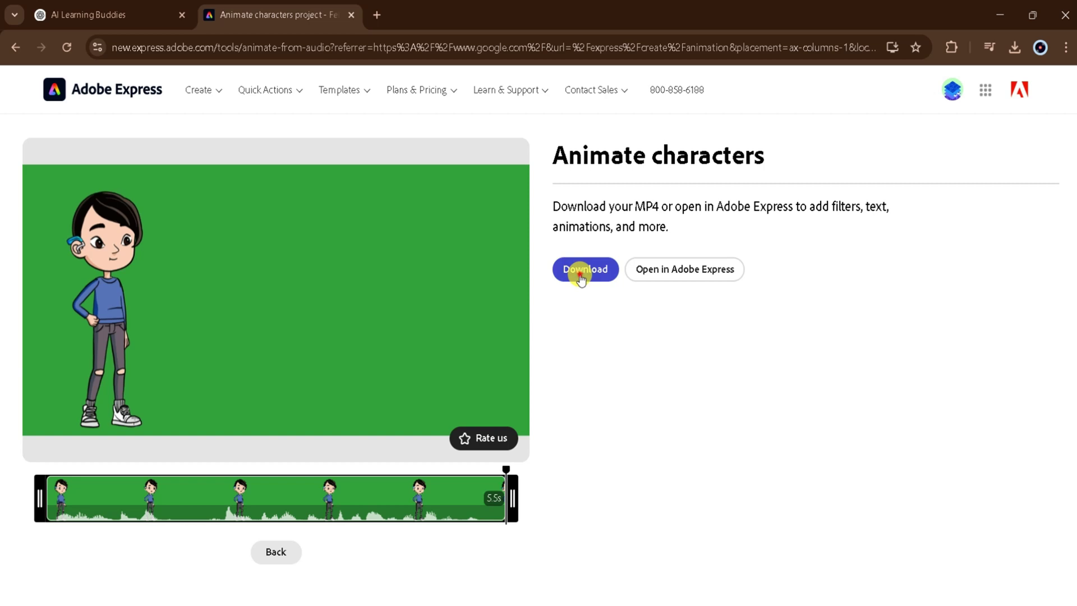
left_click(580, 271)
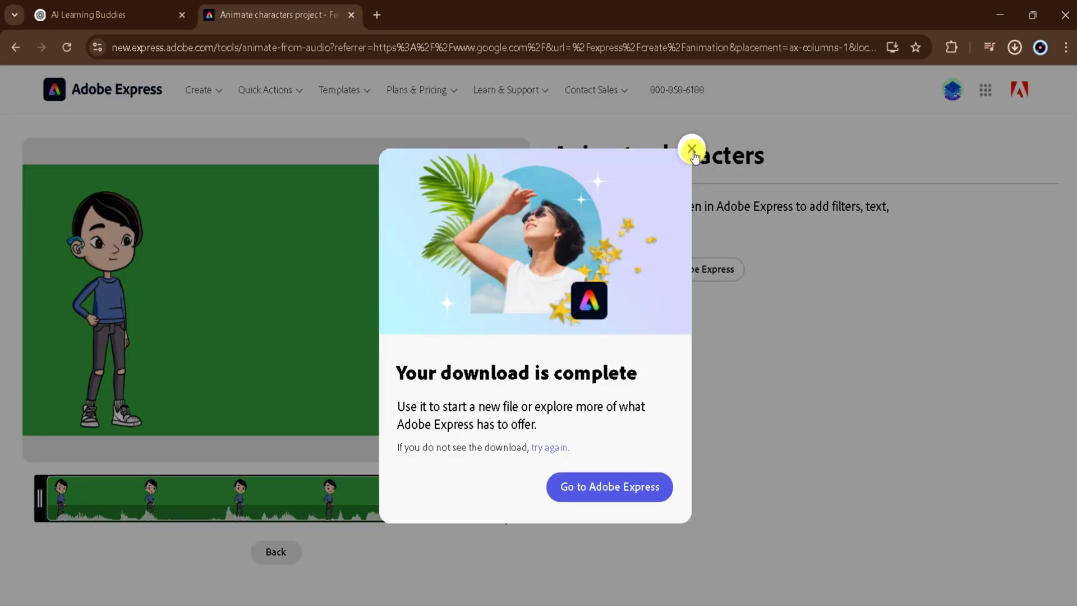
left_click(692, 150)
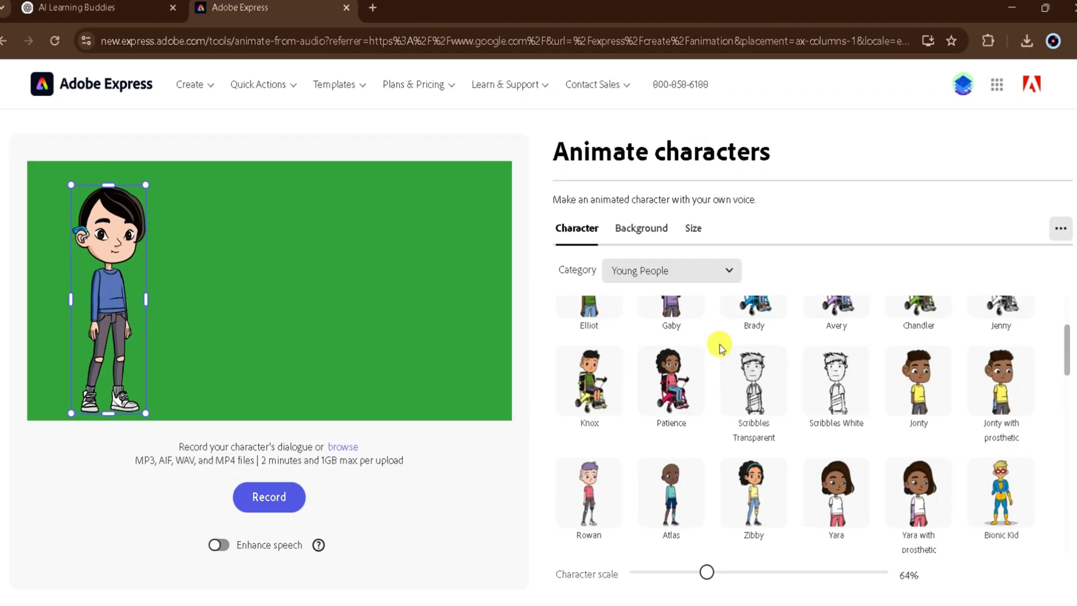
Choose the Emiko character, scale it to about 58%, and place it on the right side of the green scene.
scroll(716, 346, "up", 3)
scroll(716, 346, "down", 4)
scroll(716, 346, "down", 3)
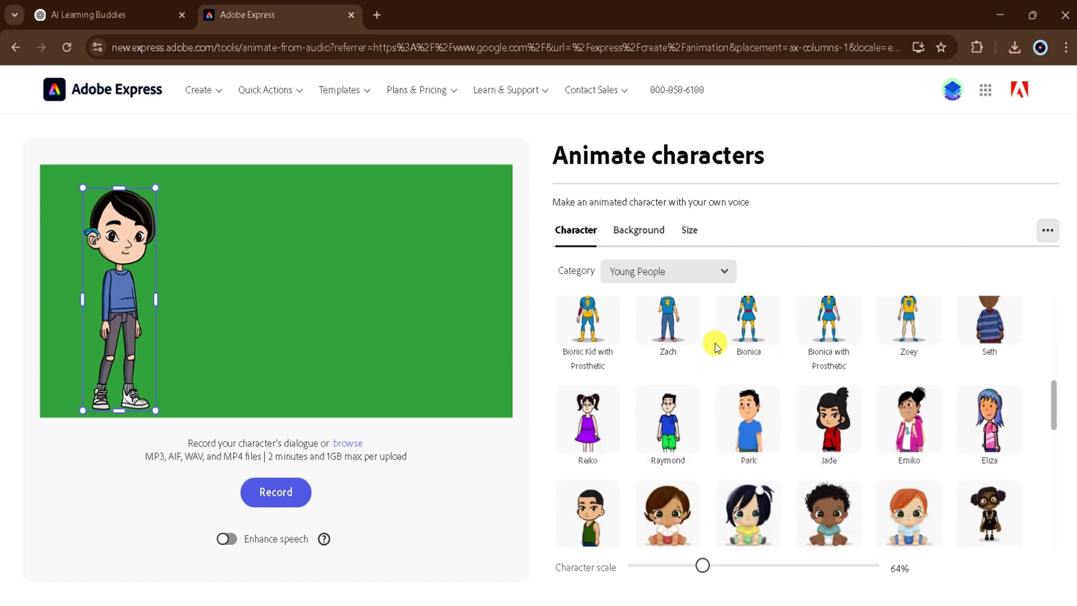
left_click(912, 410)
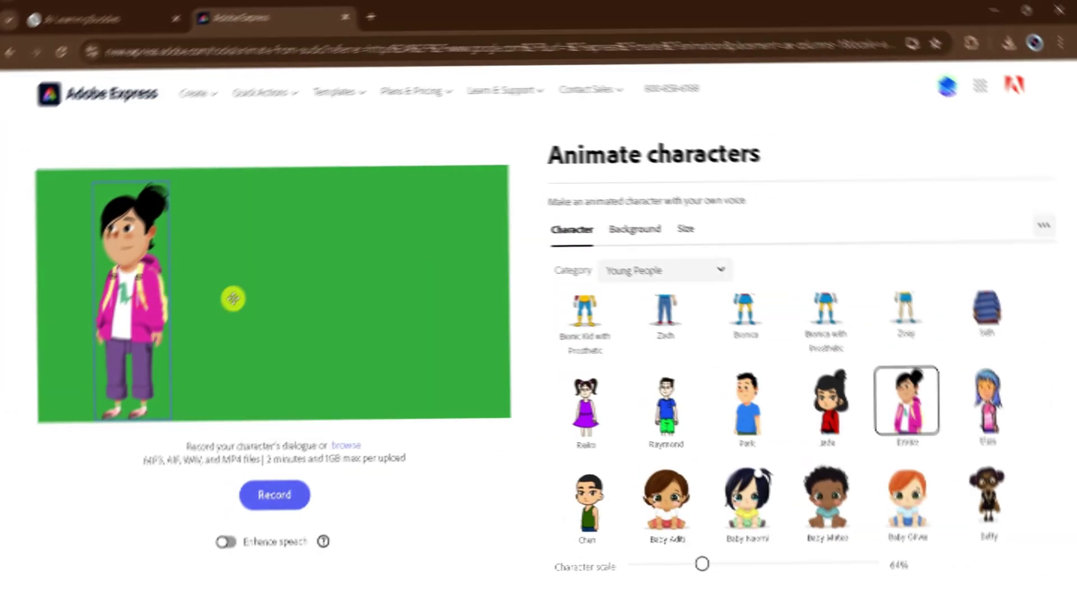
left_click_drag(233, 298, 437, 224)
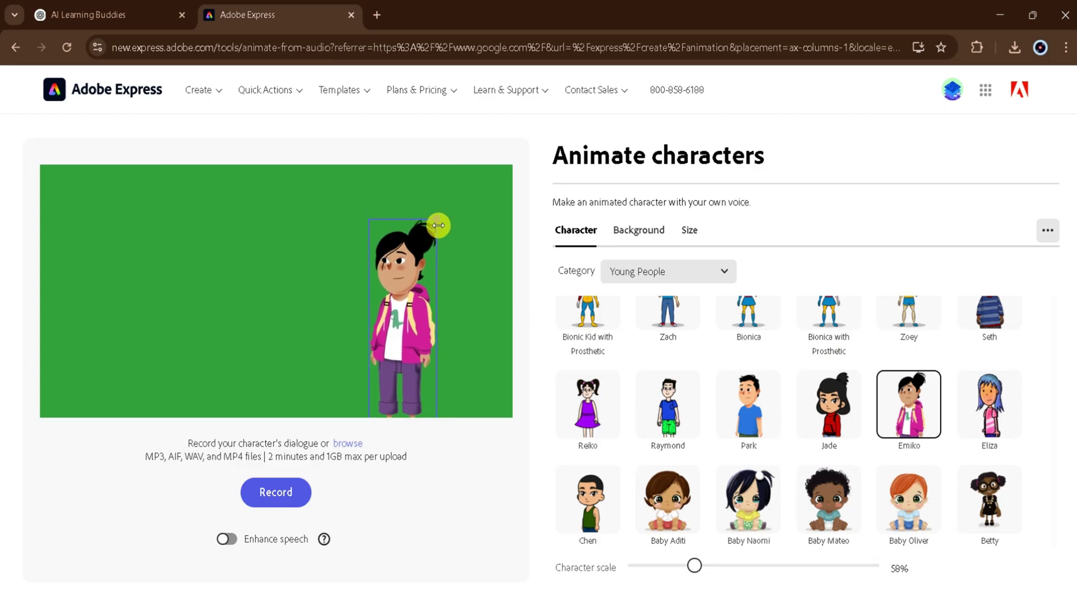
left_click_drag(407, 296, 424, 300)
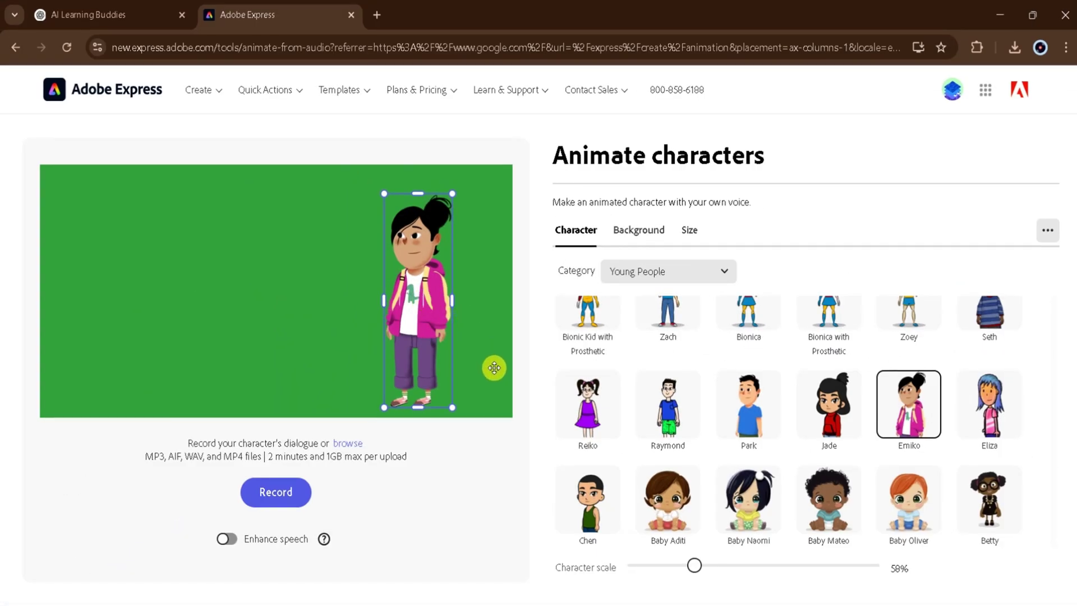
Animate Emiko with the B 1 audio file, preview the result, and download the video.
left_click(348, 443)
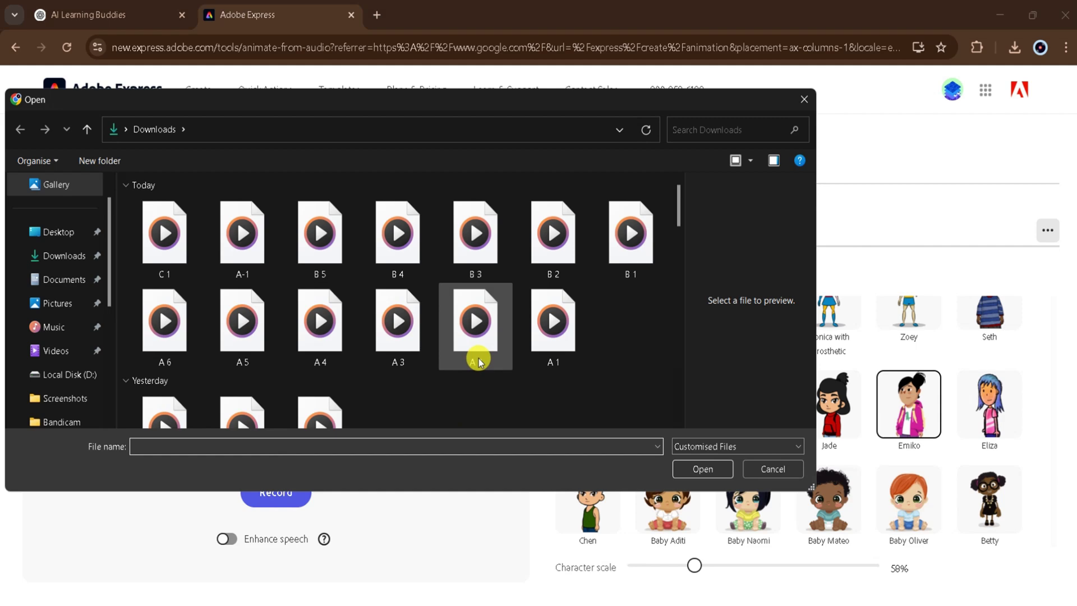
left_click(626, 255)
left_click(711, 469)
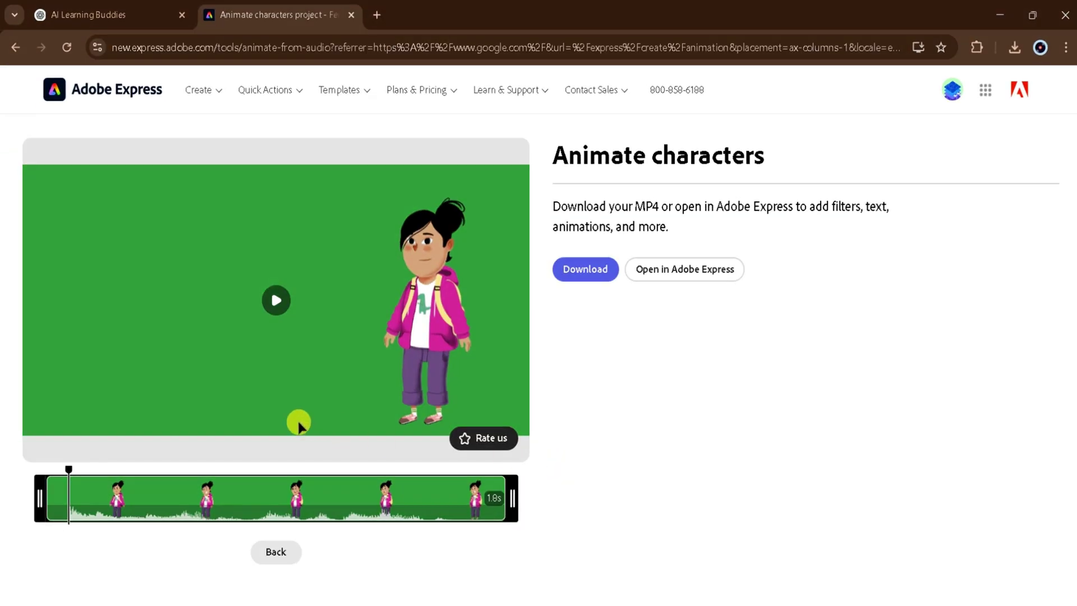
left_click(280, 306)
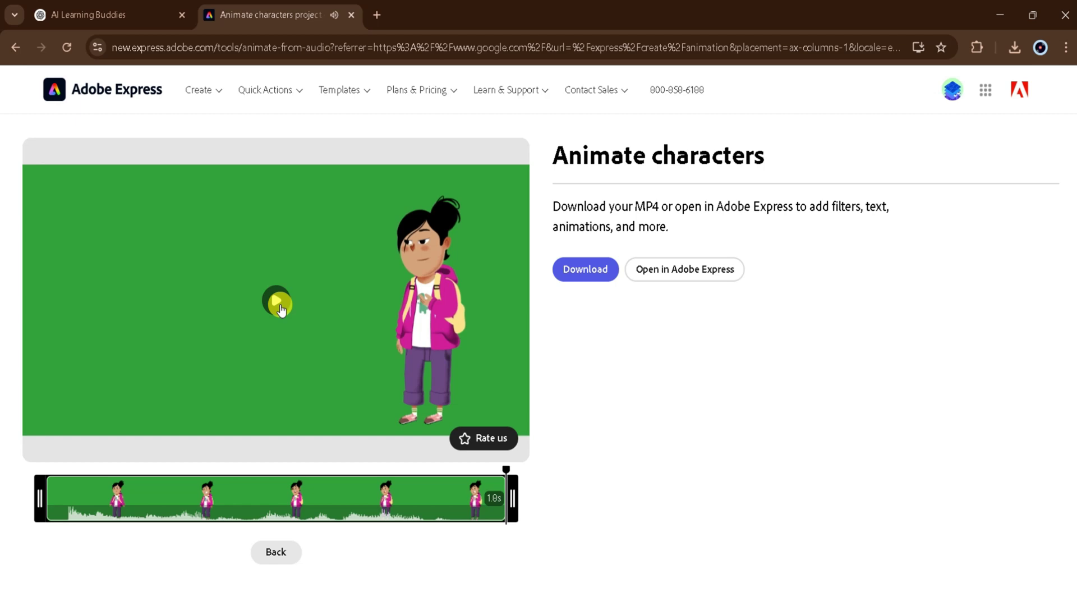
left_click(576, 274)
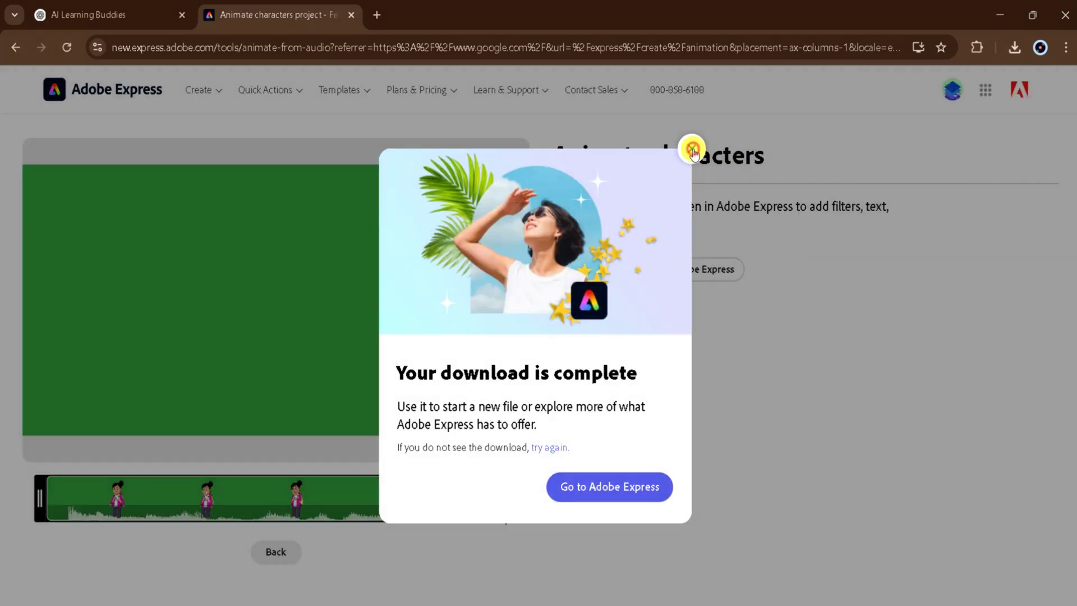
left_click(692, 149)
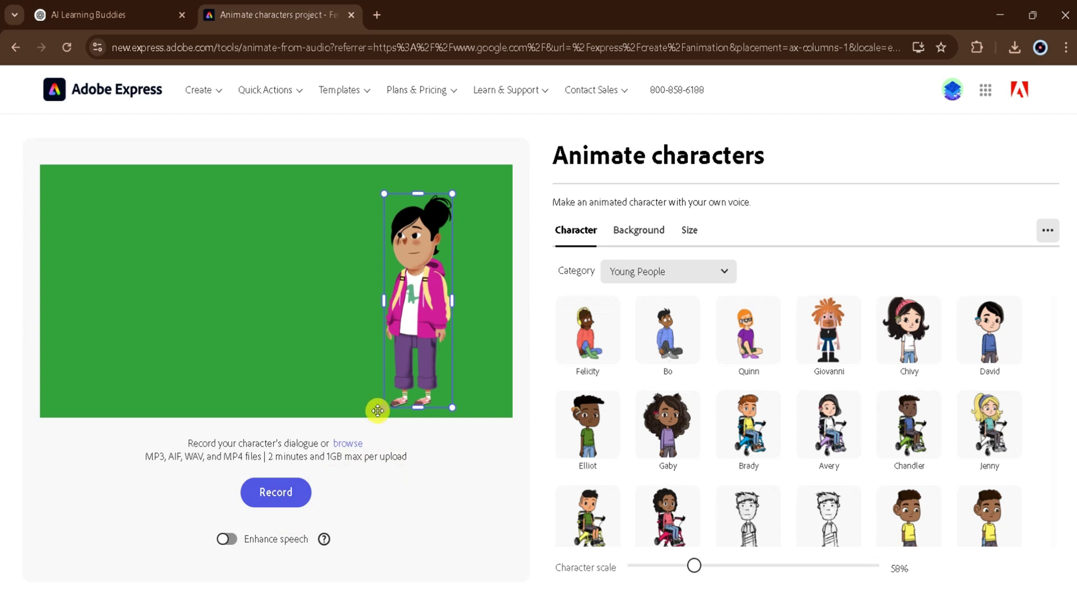
Animate Emiko with the C 1 audio file and download the video.
left_click(358, 443)
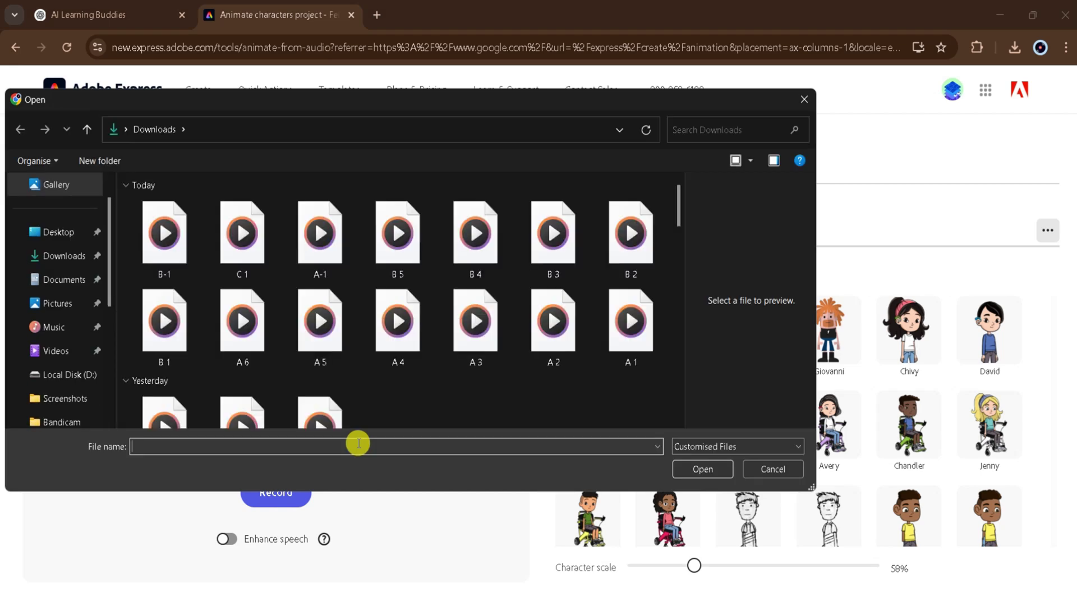
left_click(253, 254)
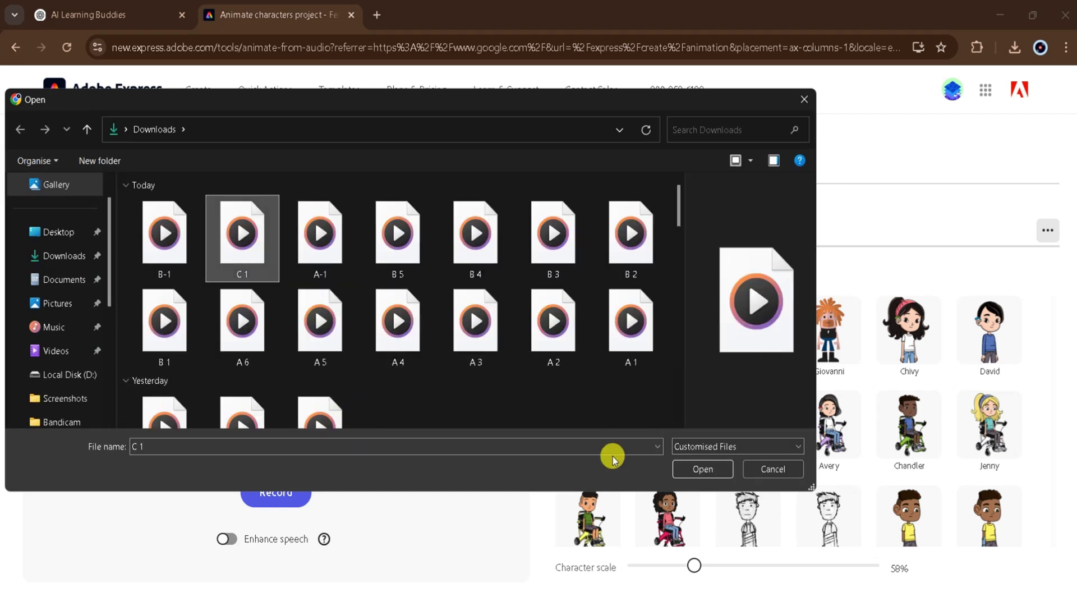
left_click(711, 472)
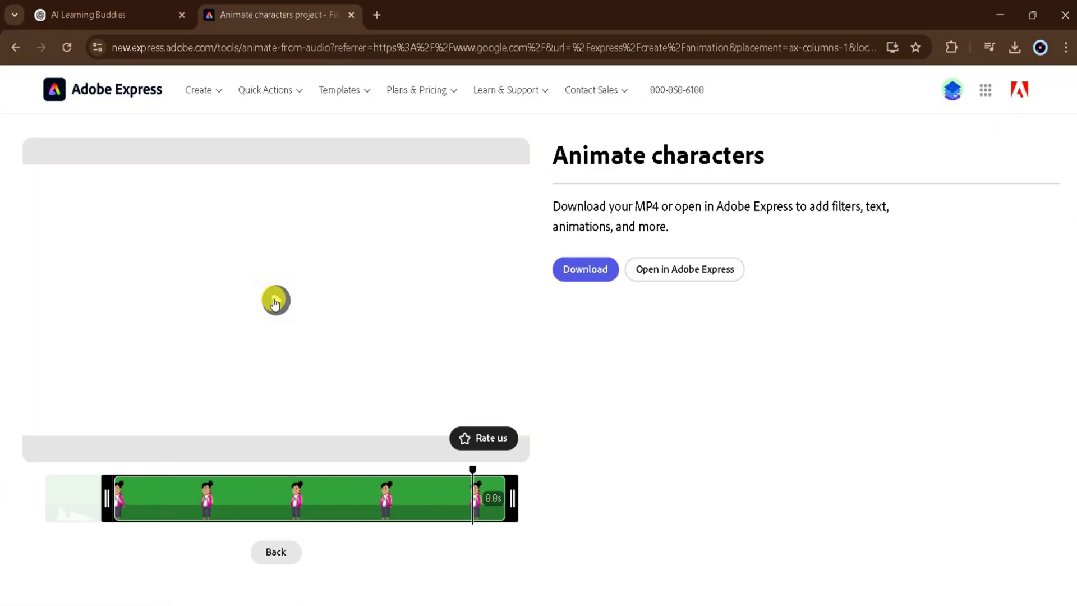
left_click(591, 276)
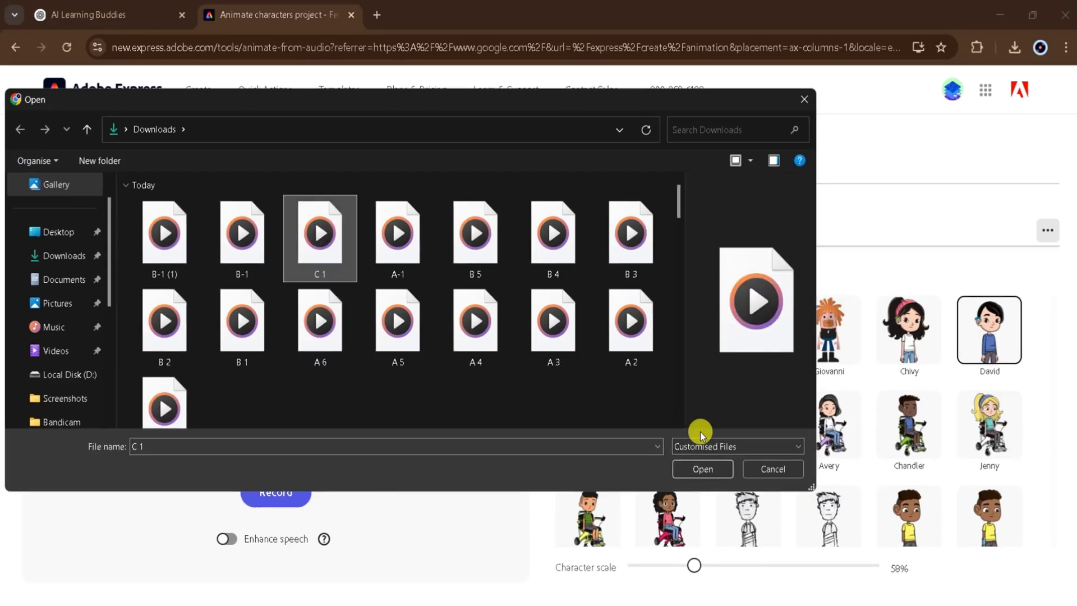
Animate the David character with the C 1 audio file, preview the result, and download the video.
left_click(702, 467)
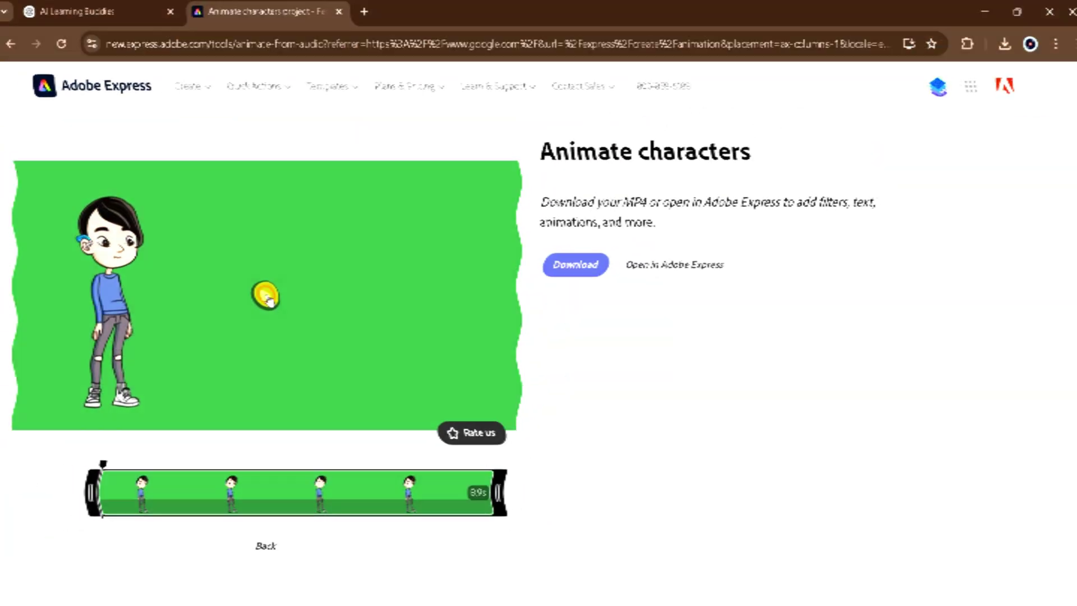
left_click(268, 299)
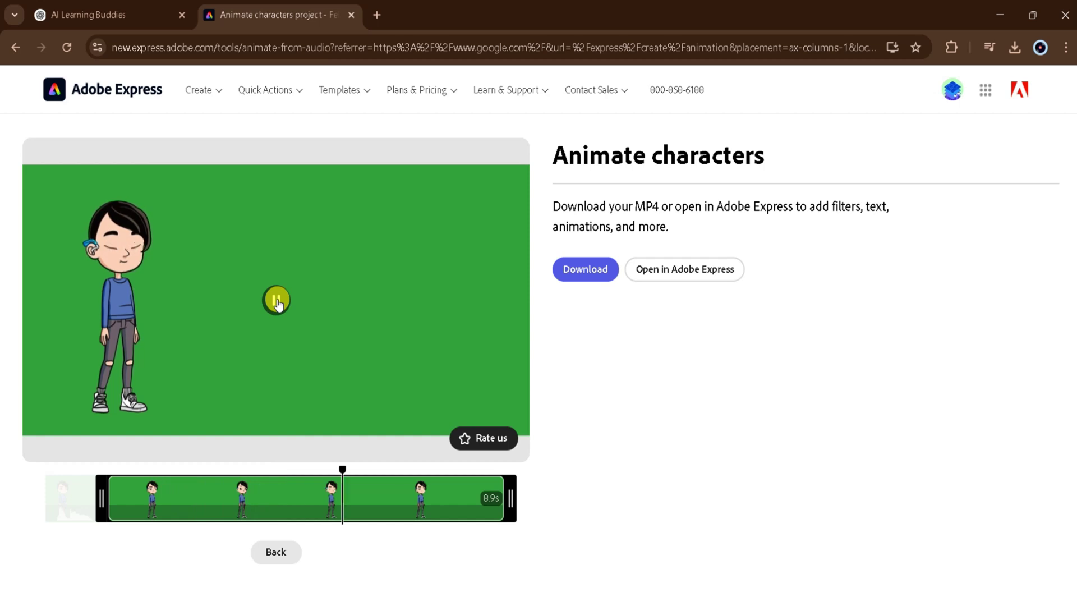
left_click(594, 268)
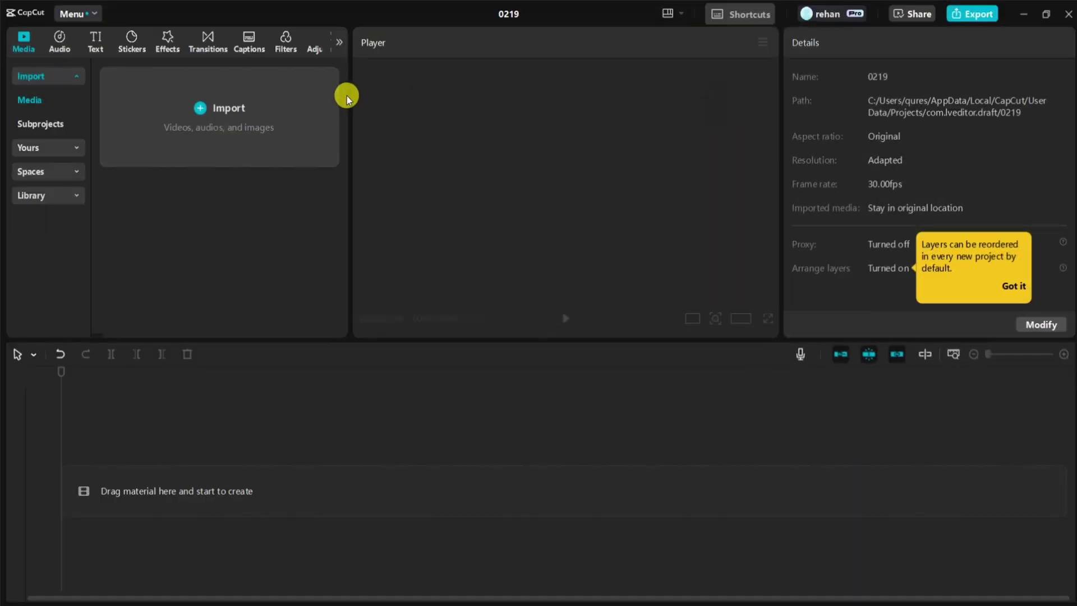
Switch to CapCut and import the LADKA, GIRL, SILENT BOY, SILENT GIRL and C 1 files from the Downloads folder.
left_click(230, 107)
scroll(69, 145, "up", 3)
left_click(28, 198)
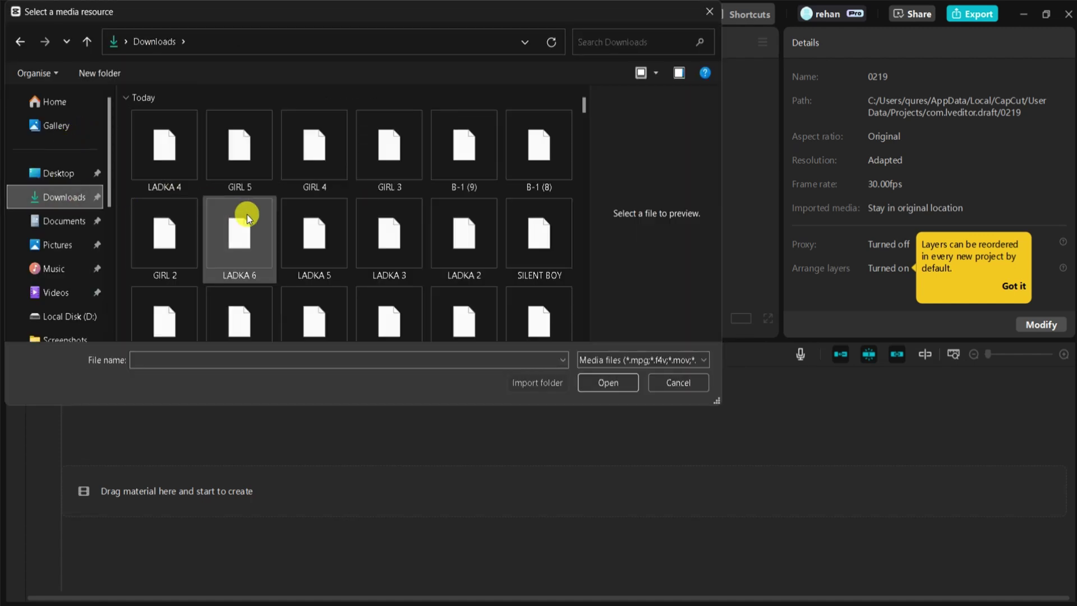
left_click_drag(120, 147, 429, 167)
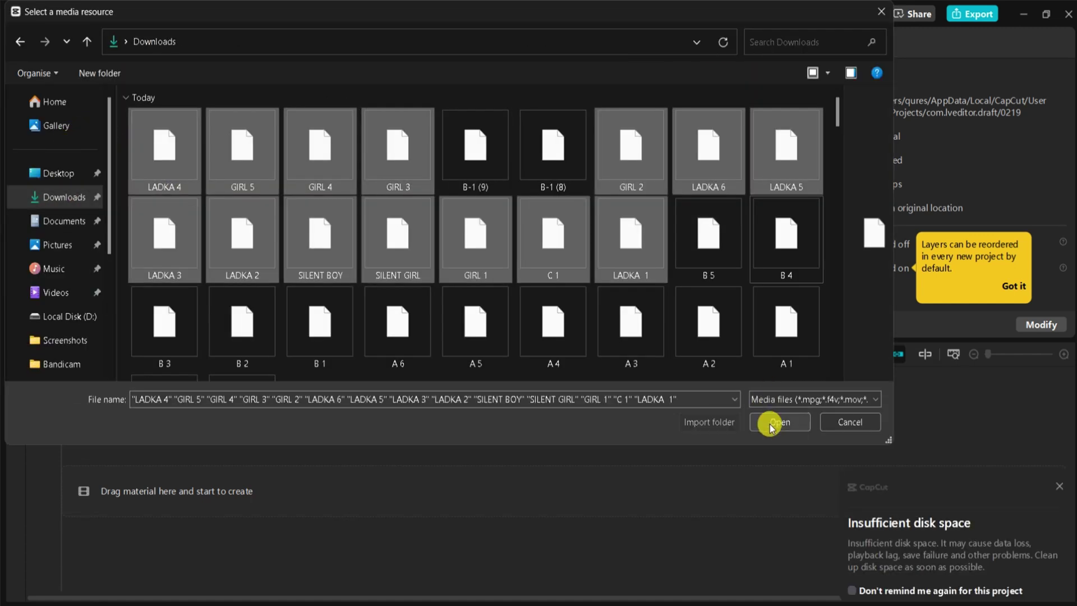
left_click(768, 424)
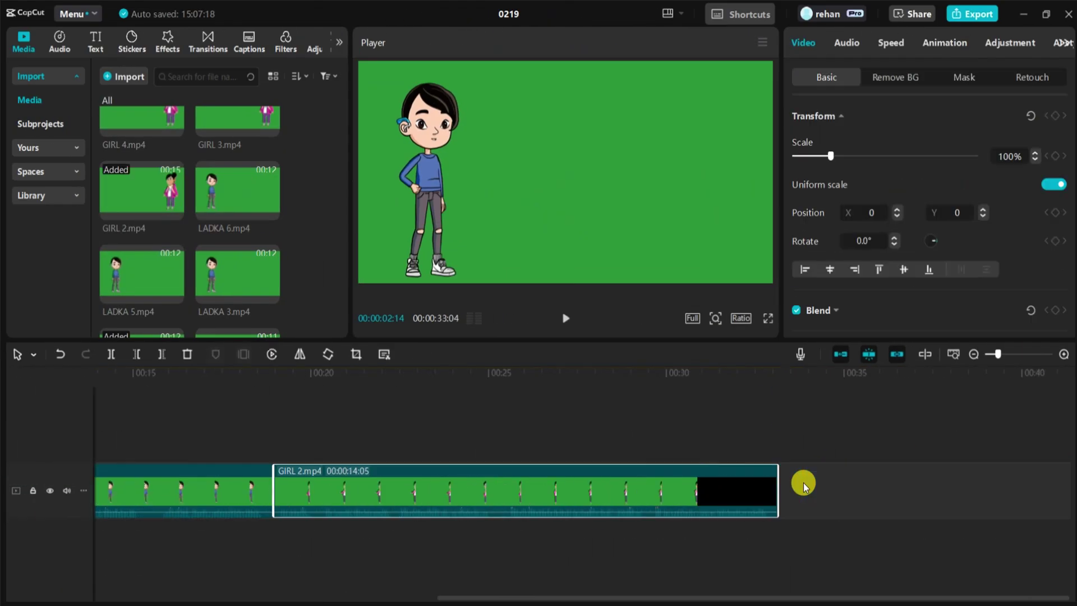
Add the LADKA 3 clip to the timeline directly after GIRL 2.
left_click_drag(264, 192, 789, 488)
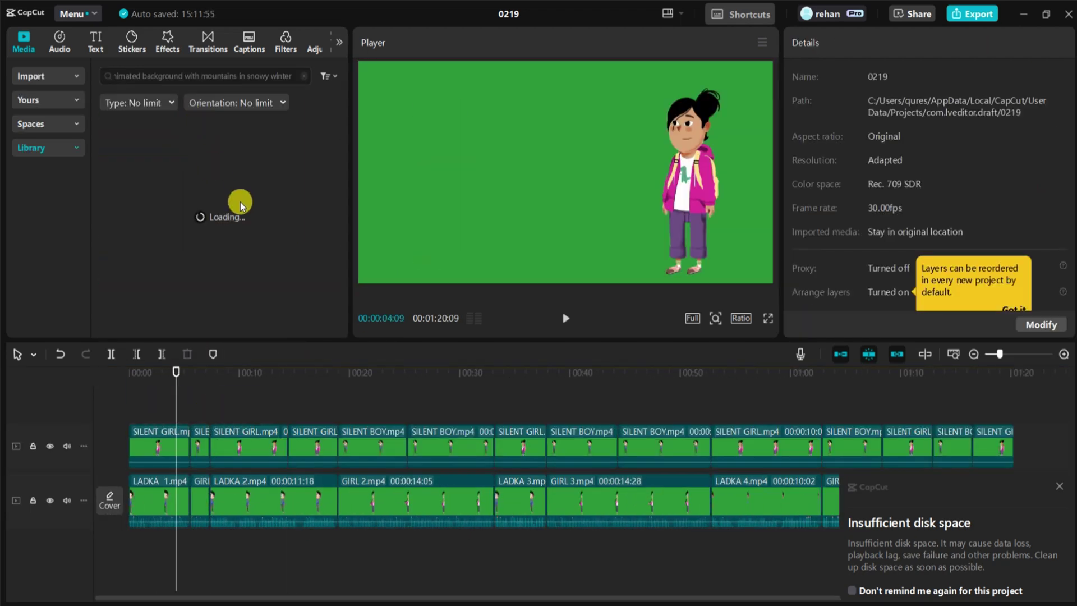
Search the stock library for "animated background WITH PARK" and place the snowy park clip at the start of a track beneath the characters.
left_click_drag(185, 75, 310, 90)
key("BackSpace")
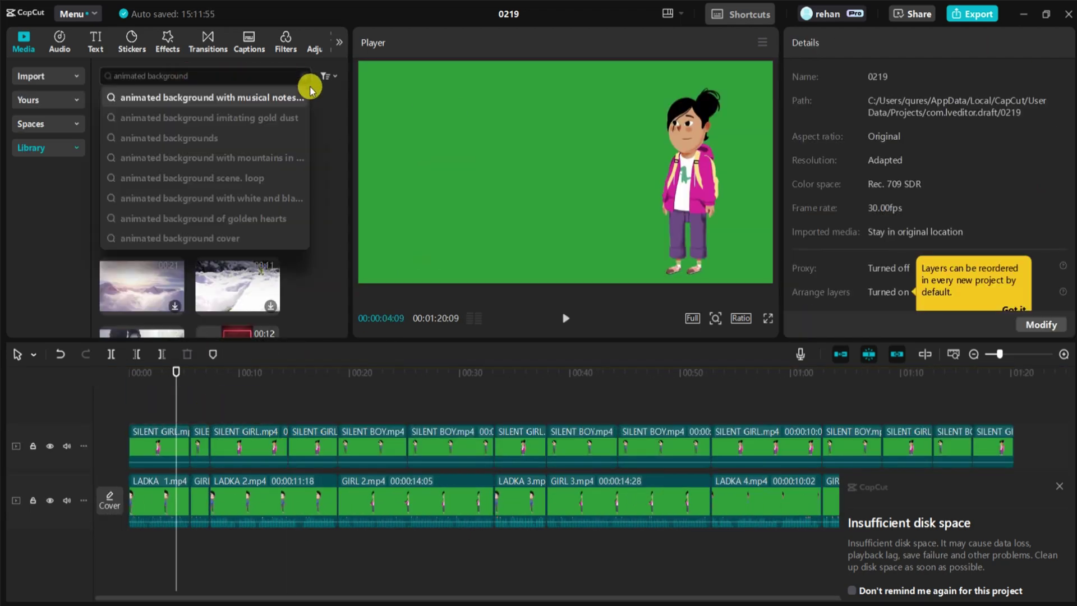
type("WITH PARK")
key("Return")
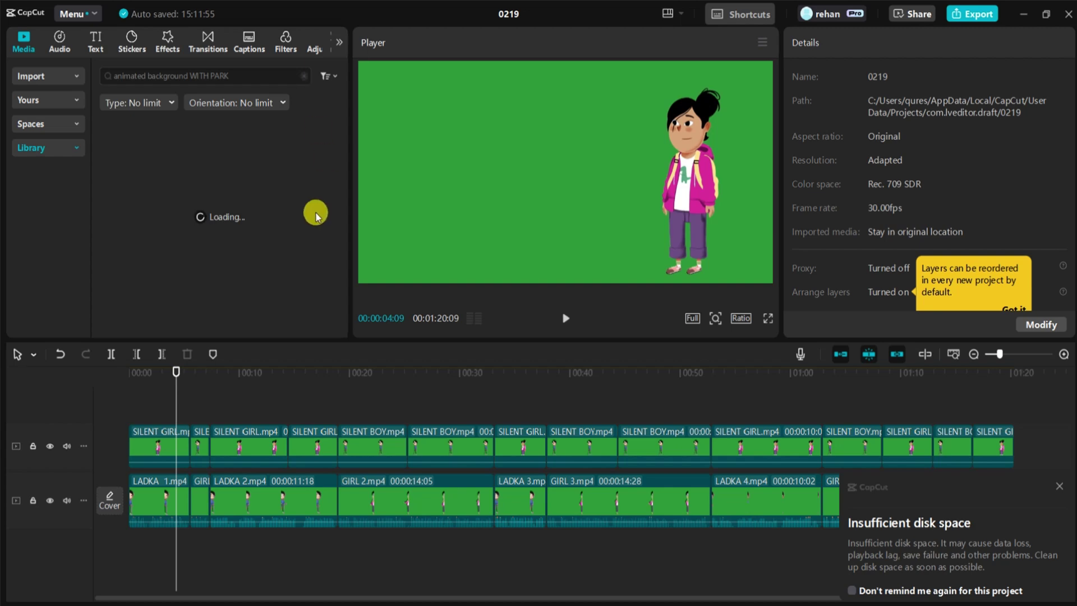
left_click_drag(221, 212, 125, 558)
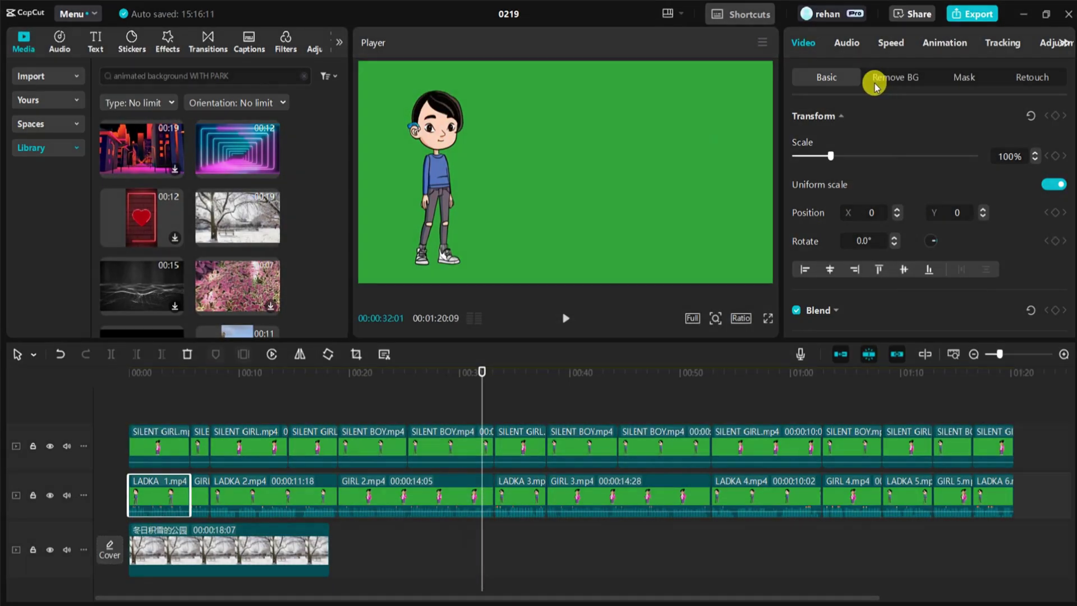
Enable Chroma key on the LADKA 1 clip and sample its green background for removal.
left_click(885, 79)
left_click(794, 186)
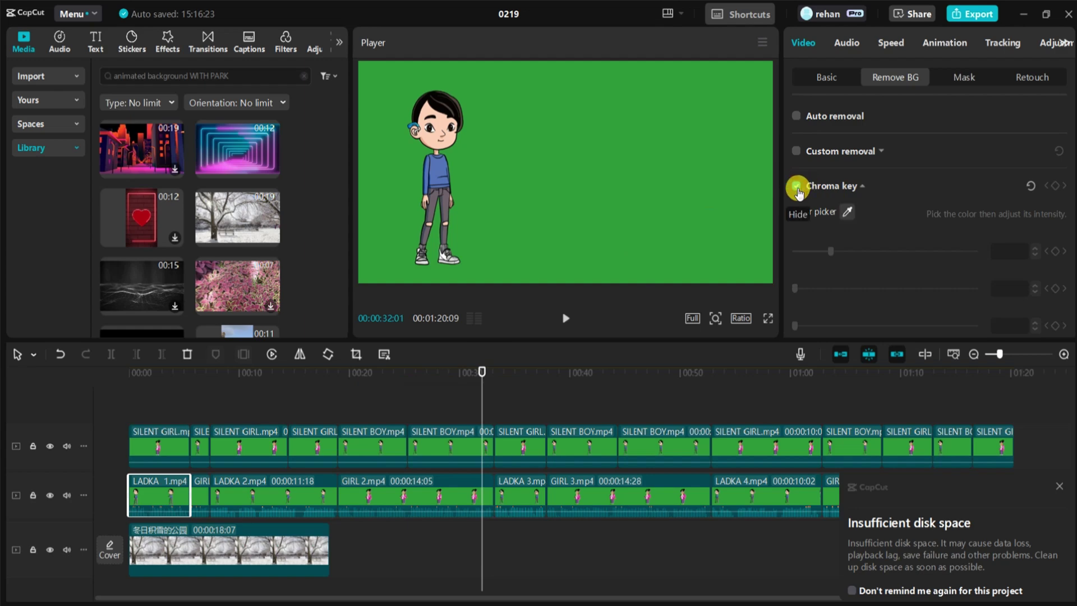
left_click(797, 186)
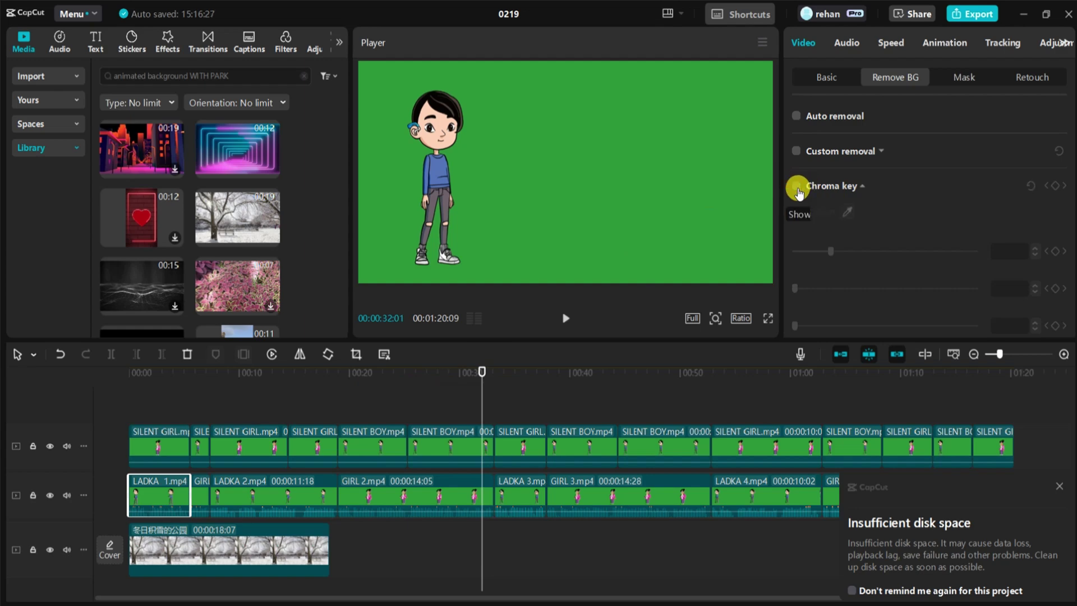
left_click(623, 203)
left_click(795, 185)
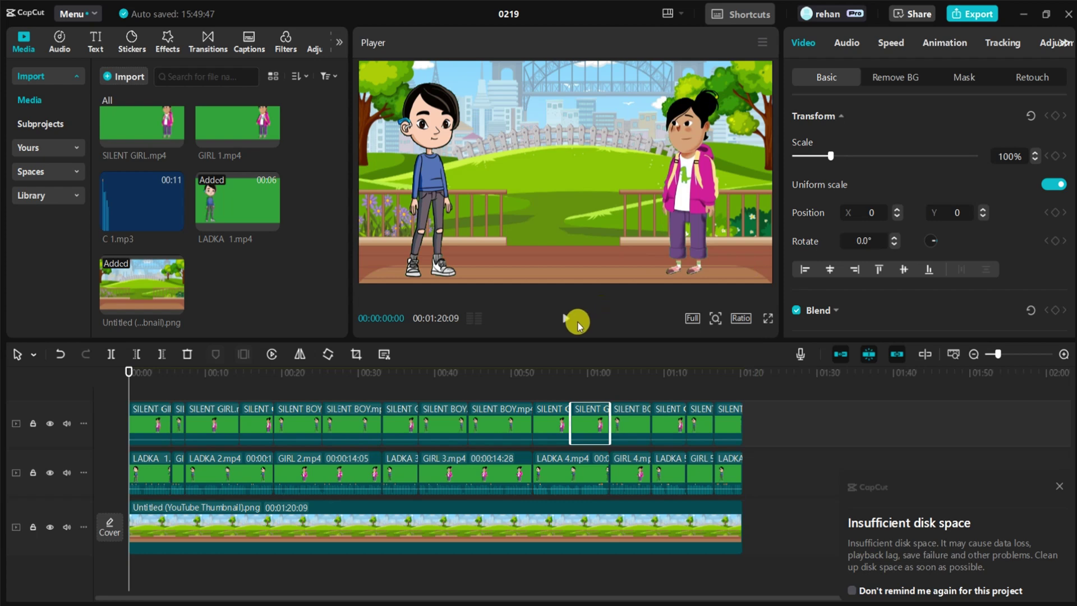
Play the assembled cartoon from the start, dismiss the disk space notice, and open the preview in full screen.
left_click(566, 318)
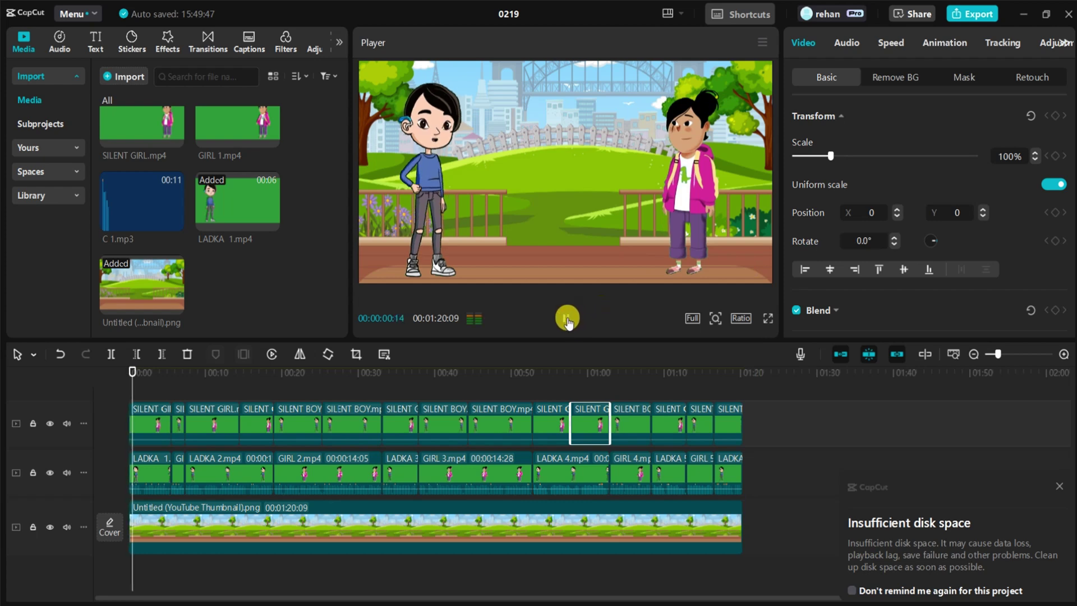
left_click(1058, 485)
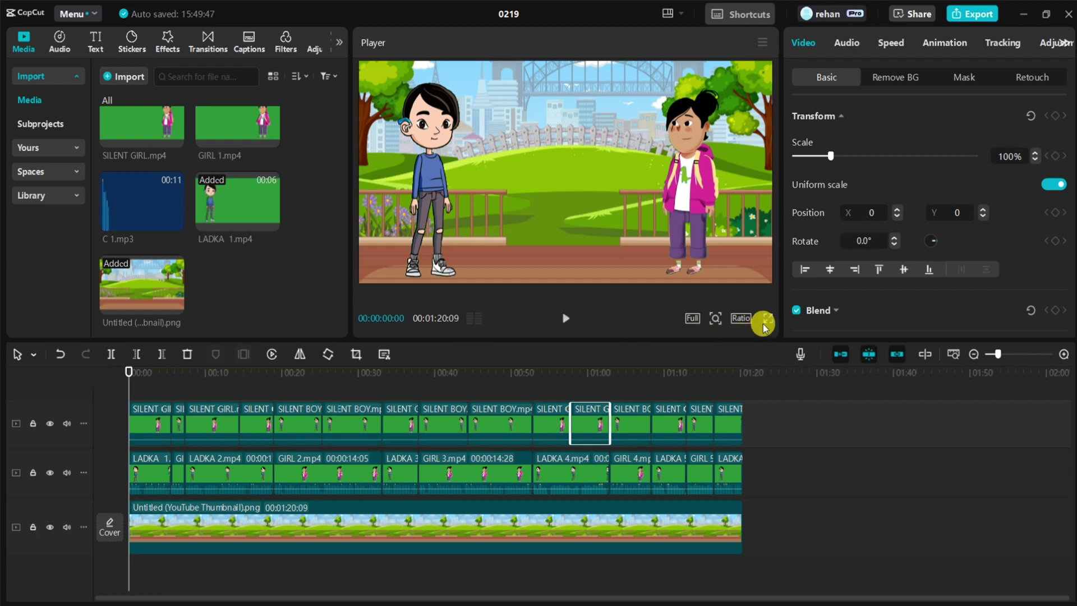
left_click(769, 320)
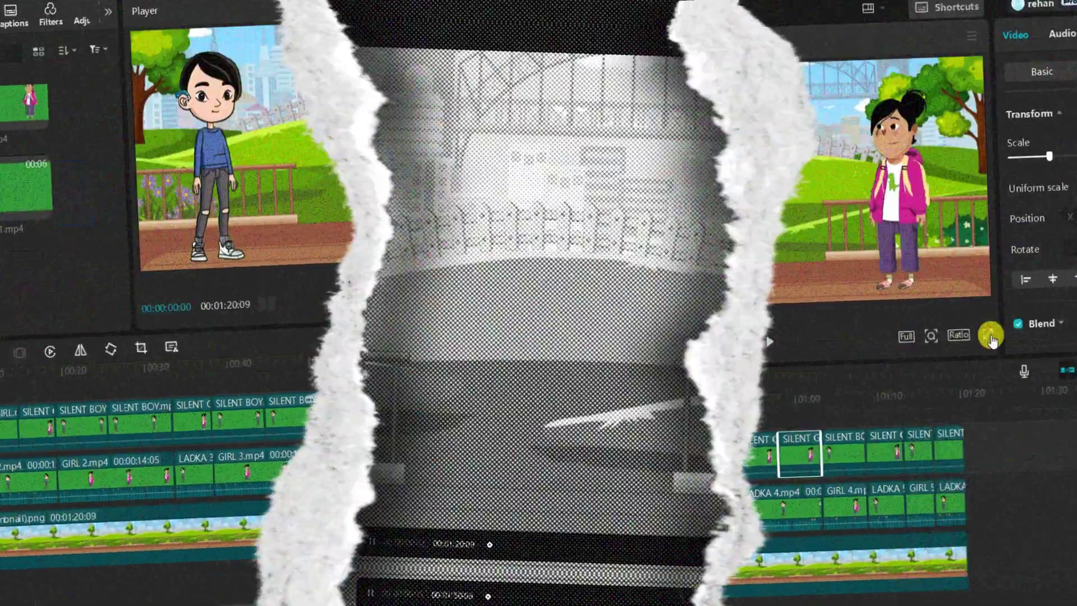